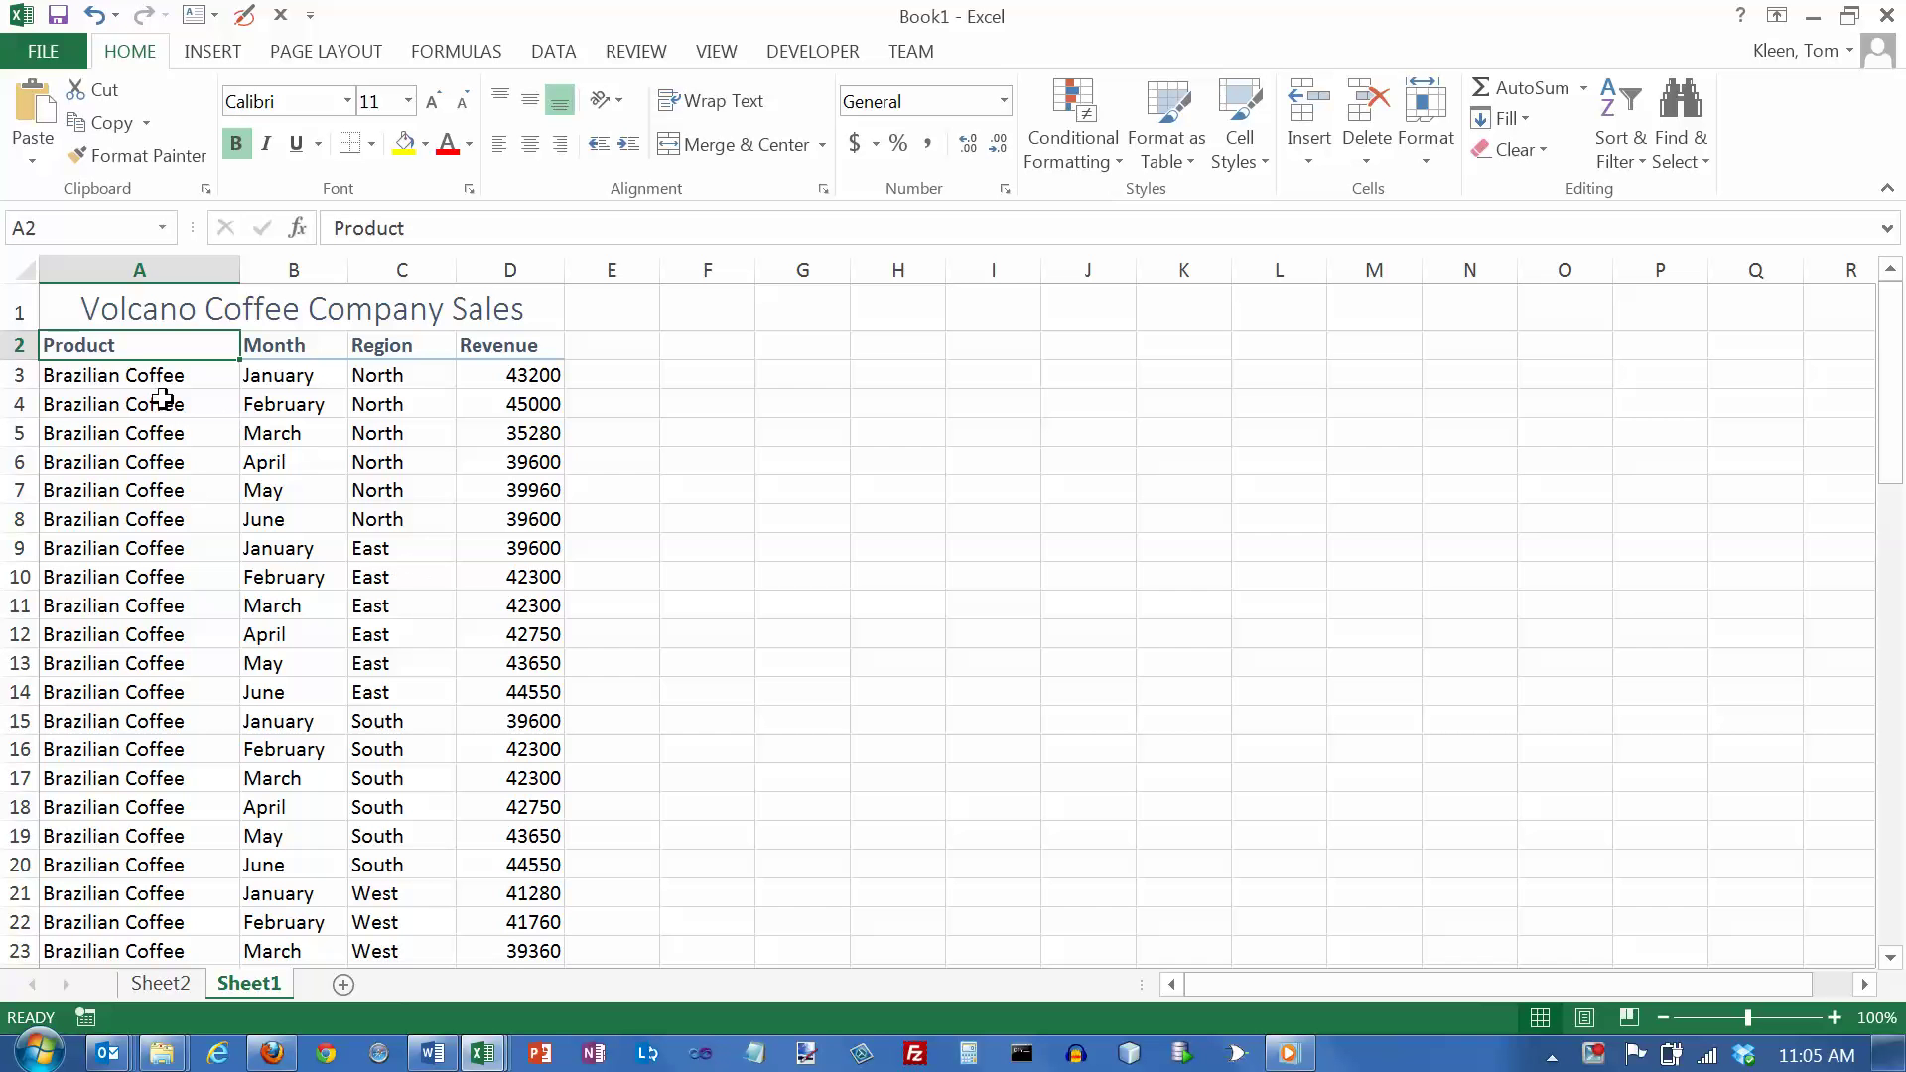
# - Review the Product, Month, Region and Revenue headers in row 2, then place the cursor in cell B3
pyautogui.click(299, 346)
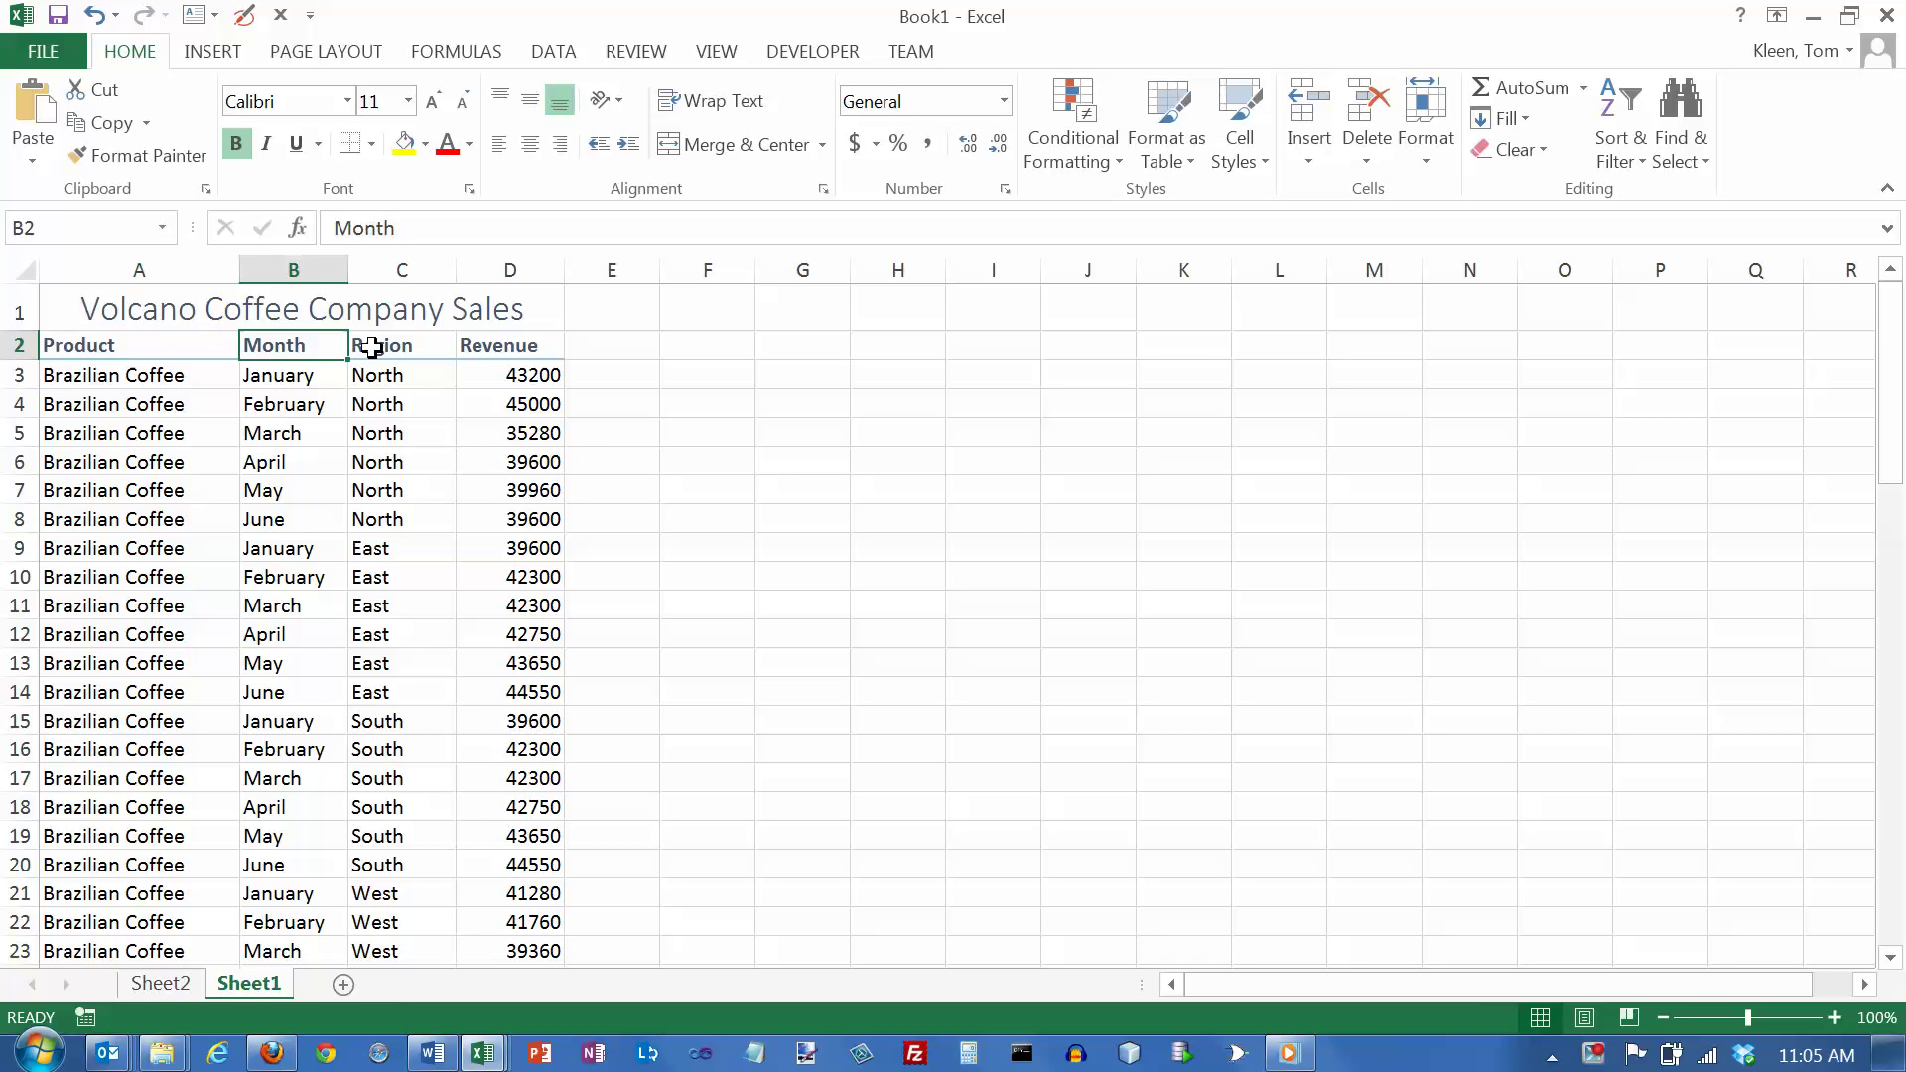
pyautogui.click(381, 346)
pyautogui.click(145, 344)
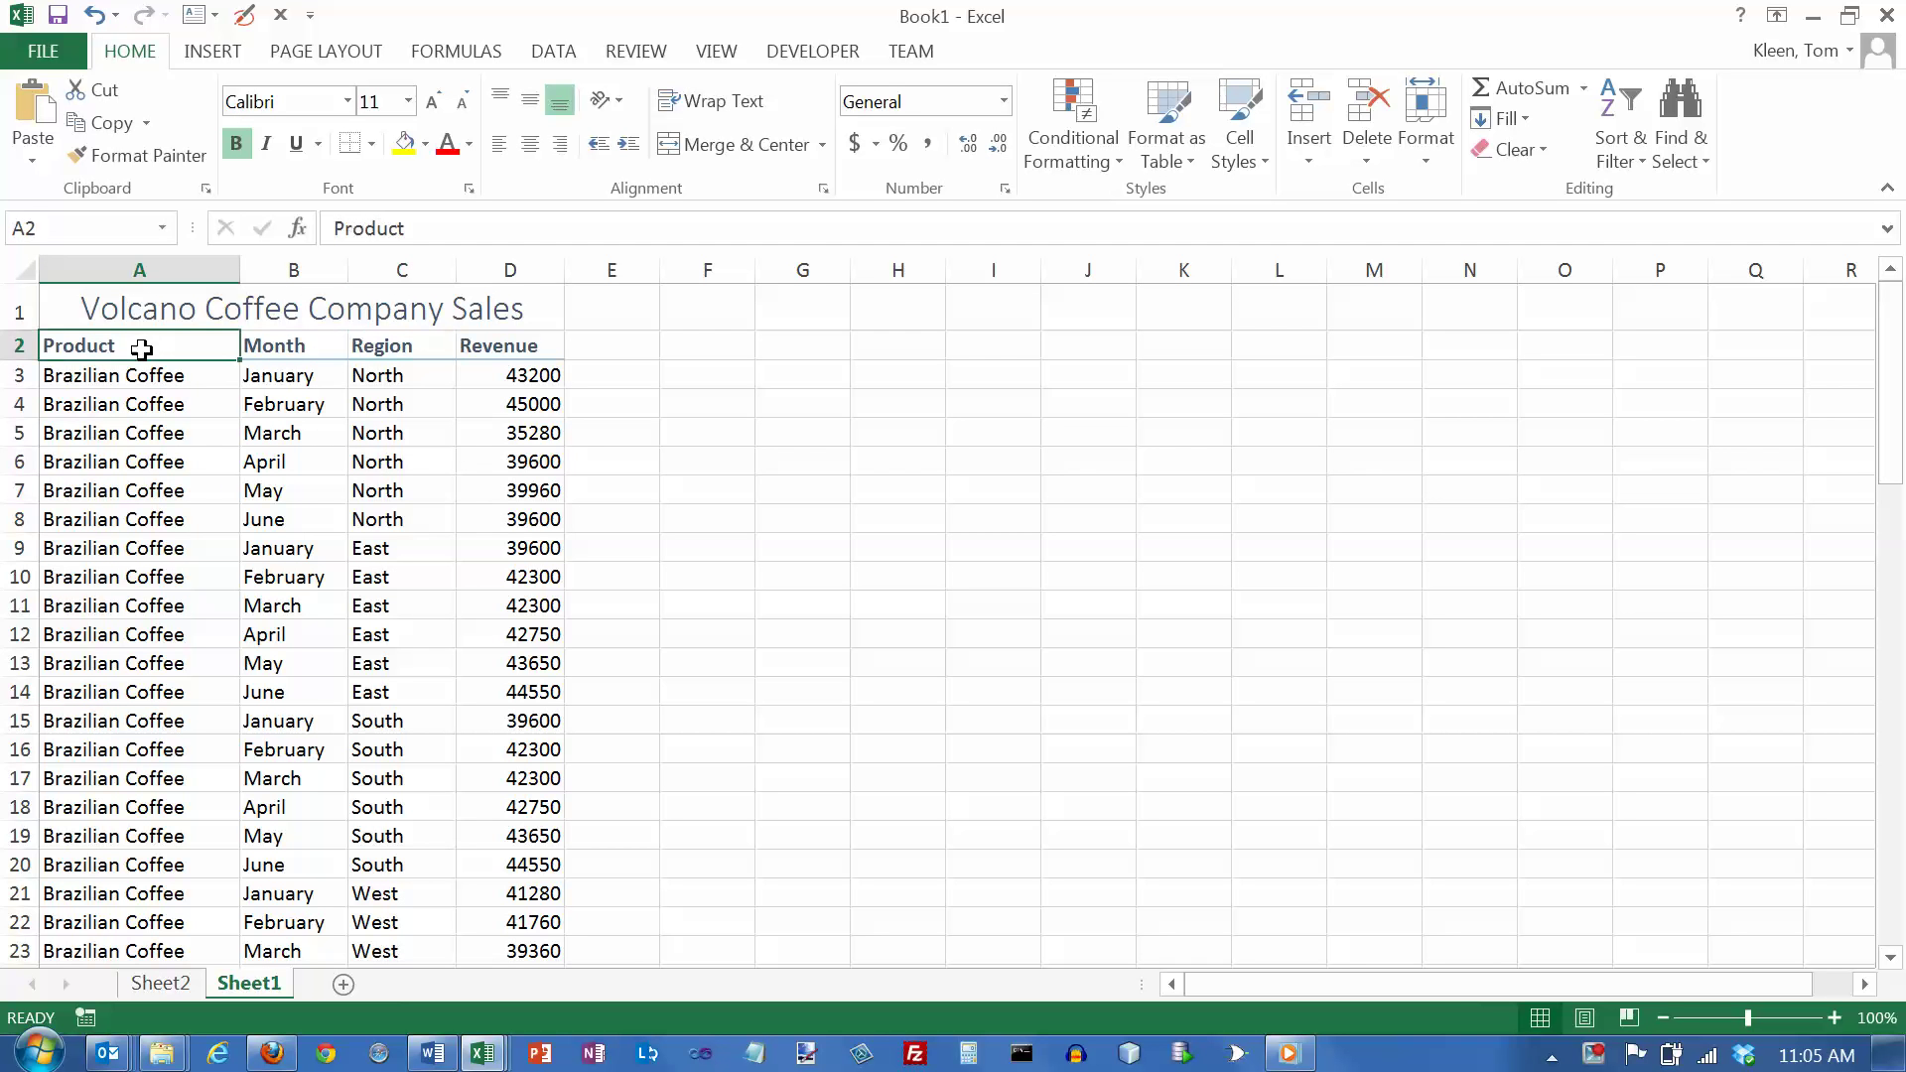
pyautogui.moveTo(115, 345); pyautogui.dragTo(498, 350)
pyautogui.click(132, 344)
pyautogui.click(279, 345)
pyautogui.click(402, 344)
pyautogui.click(487, 345)
pyautogui.click(169, 348)
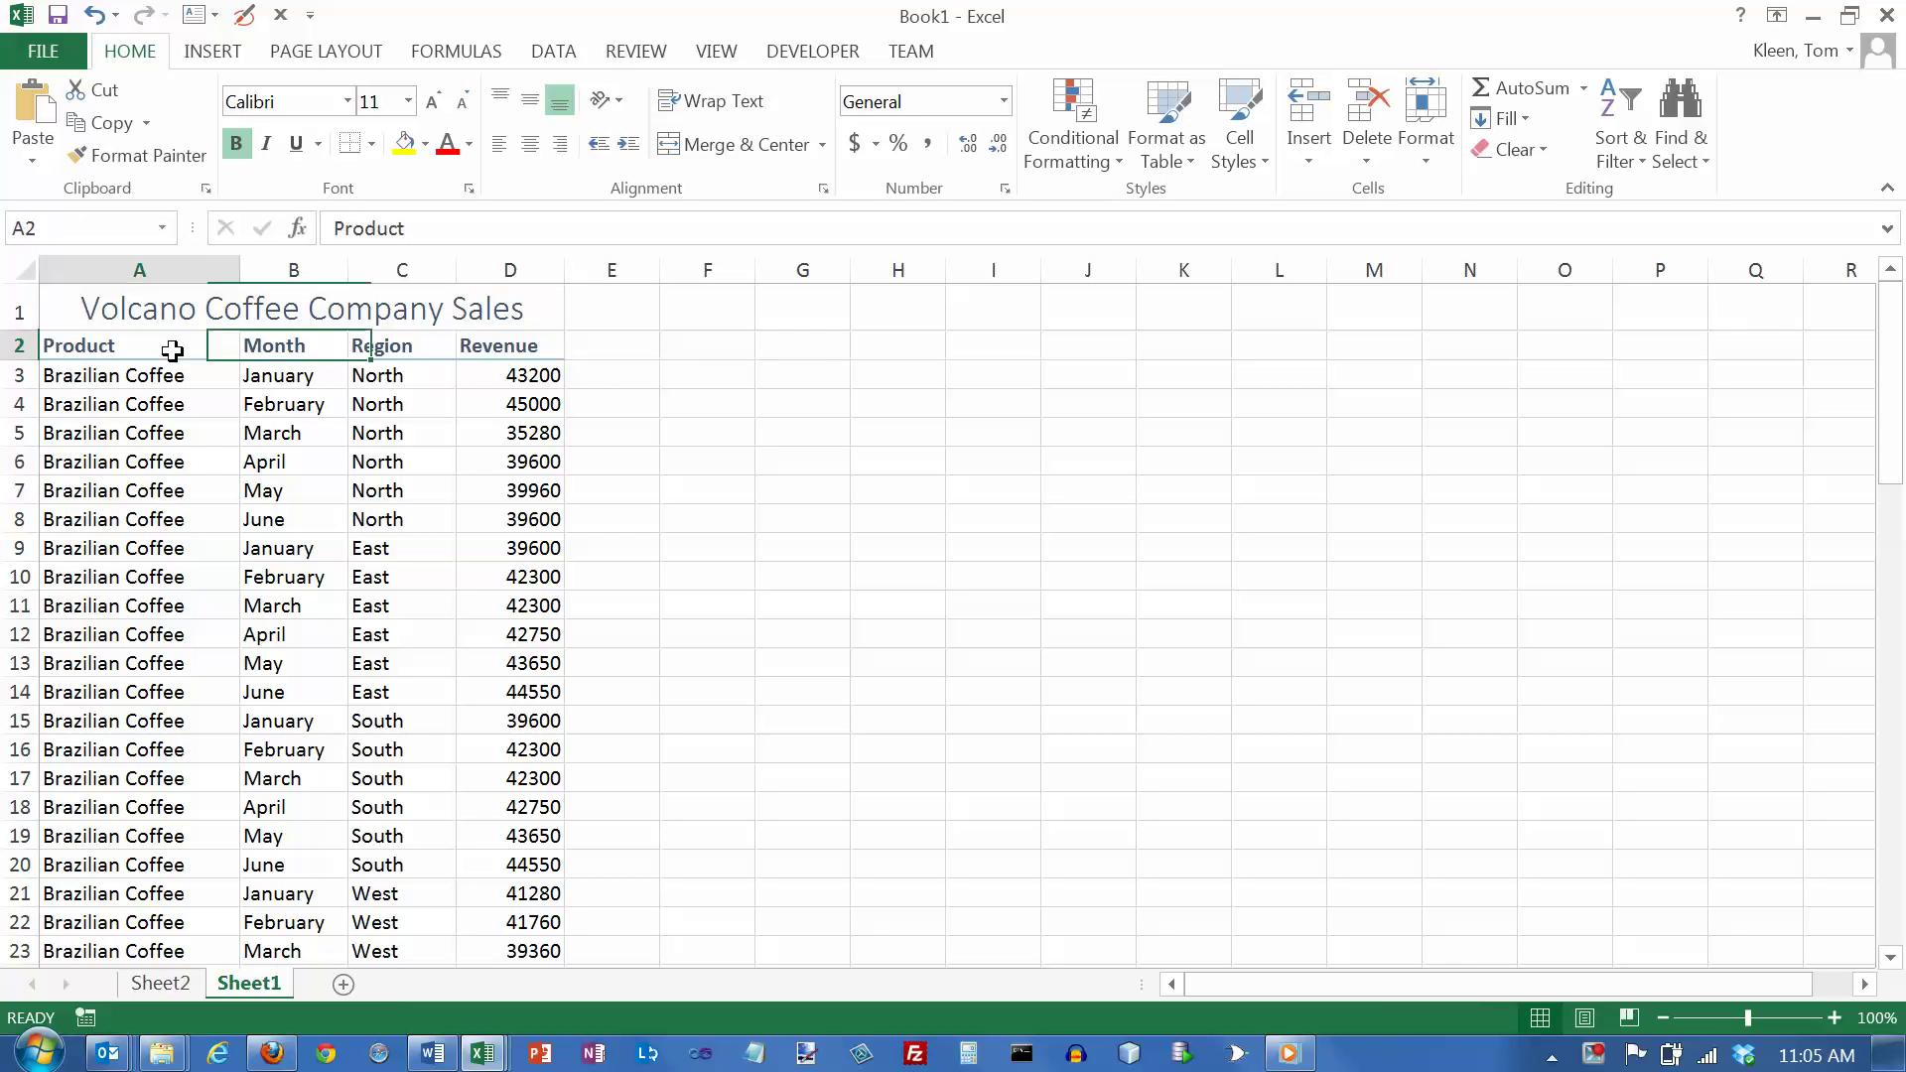
pyautogui.click(278, 379)
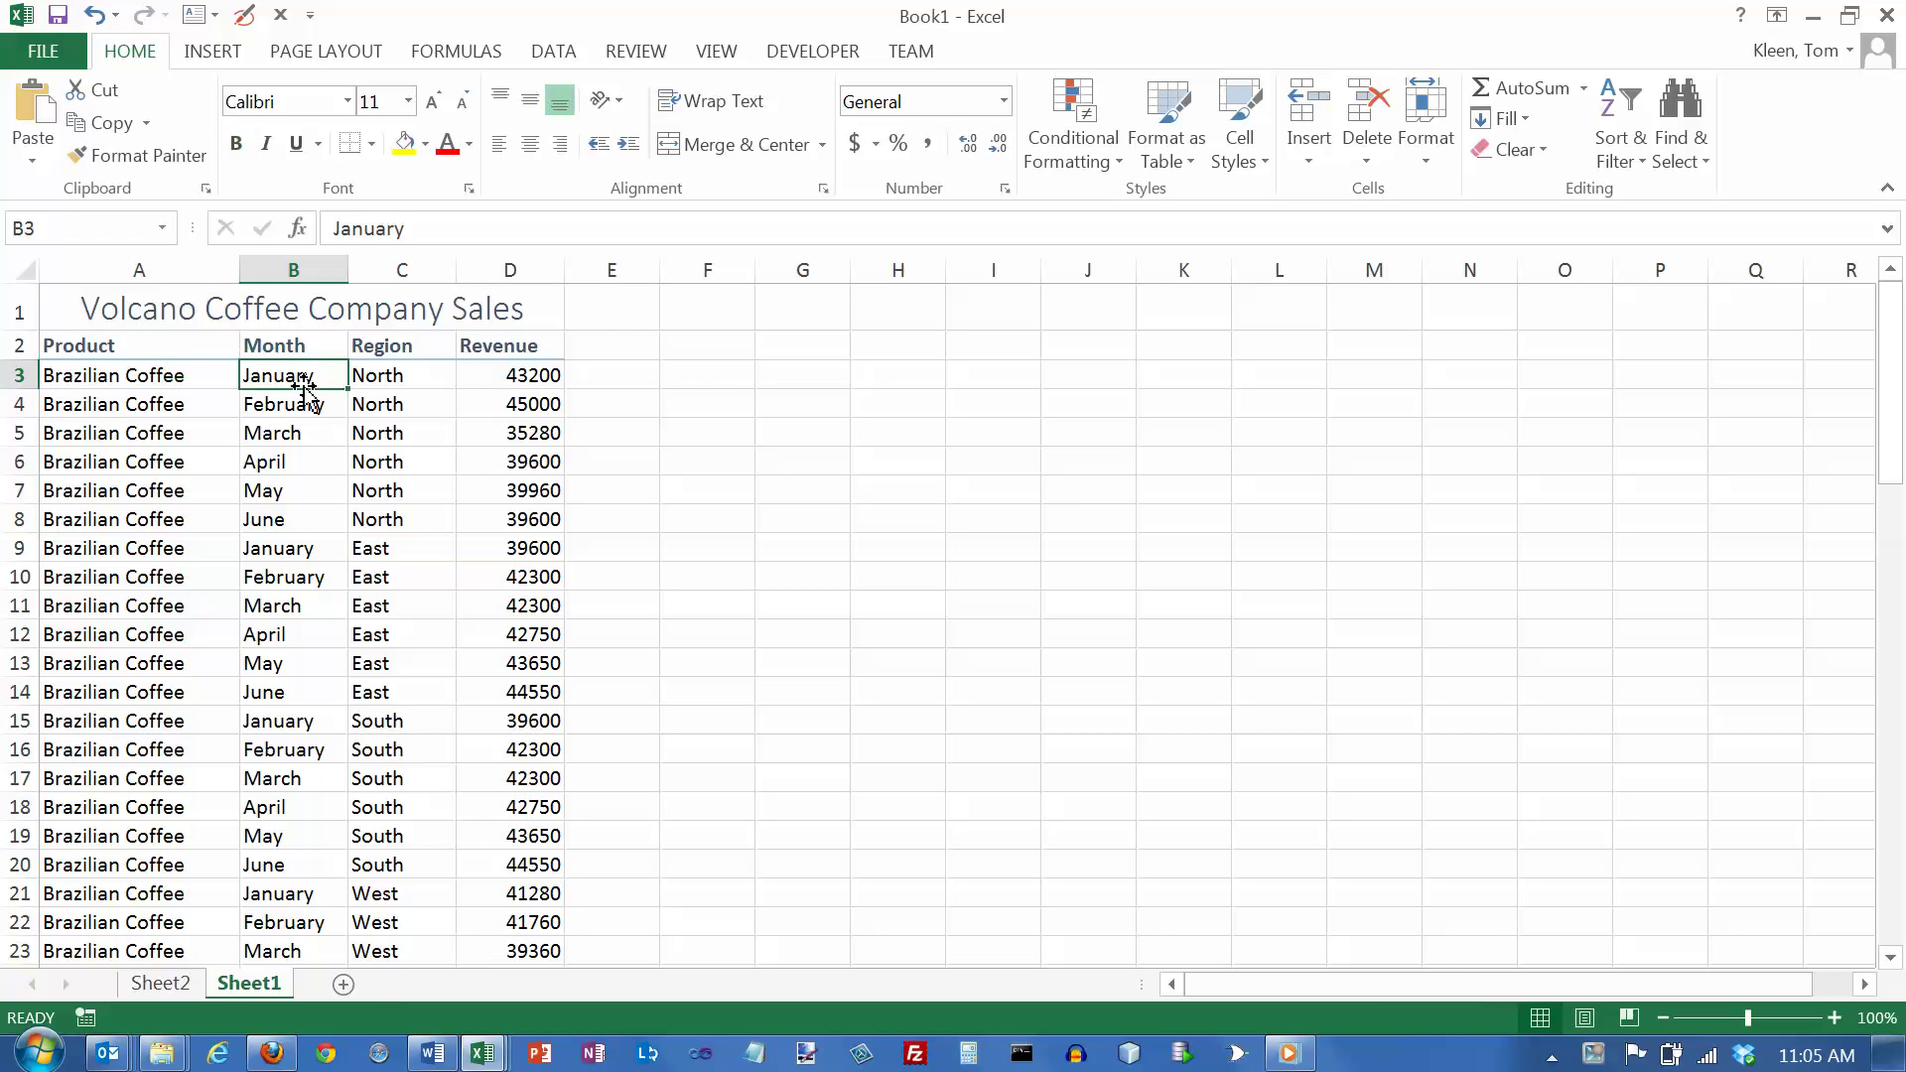
pyautogui.click(211, 51)
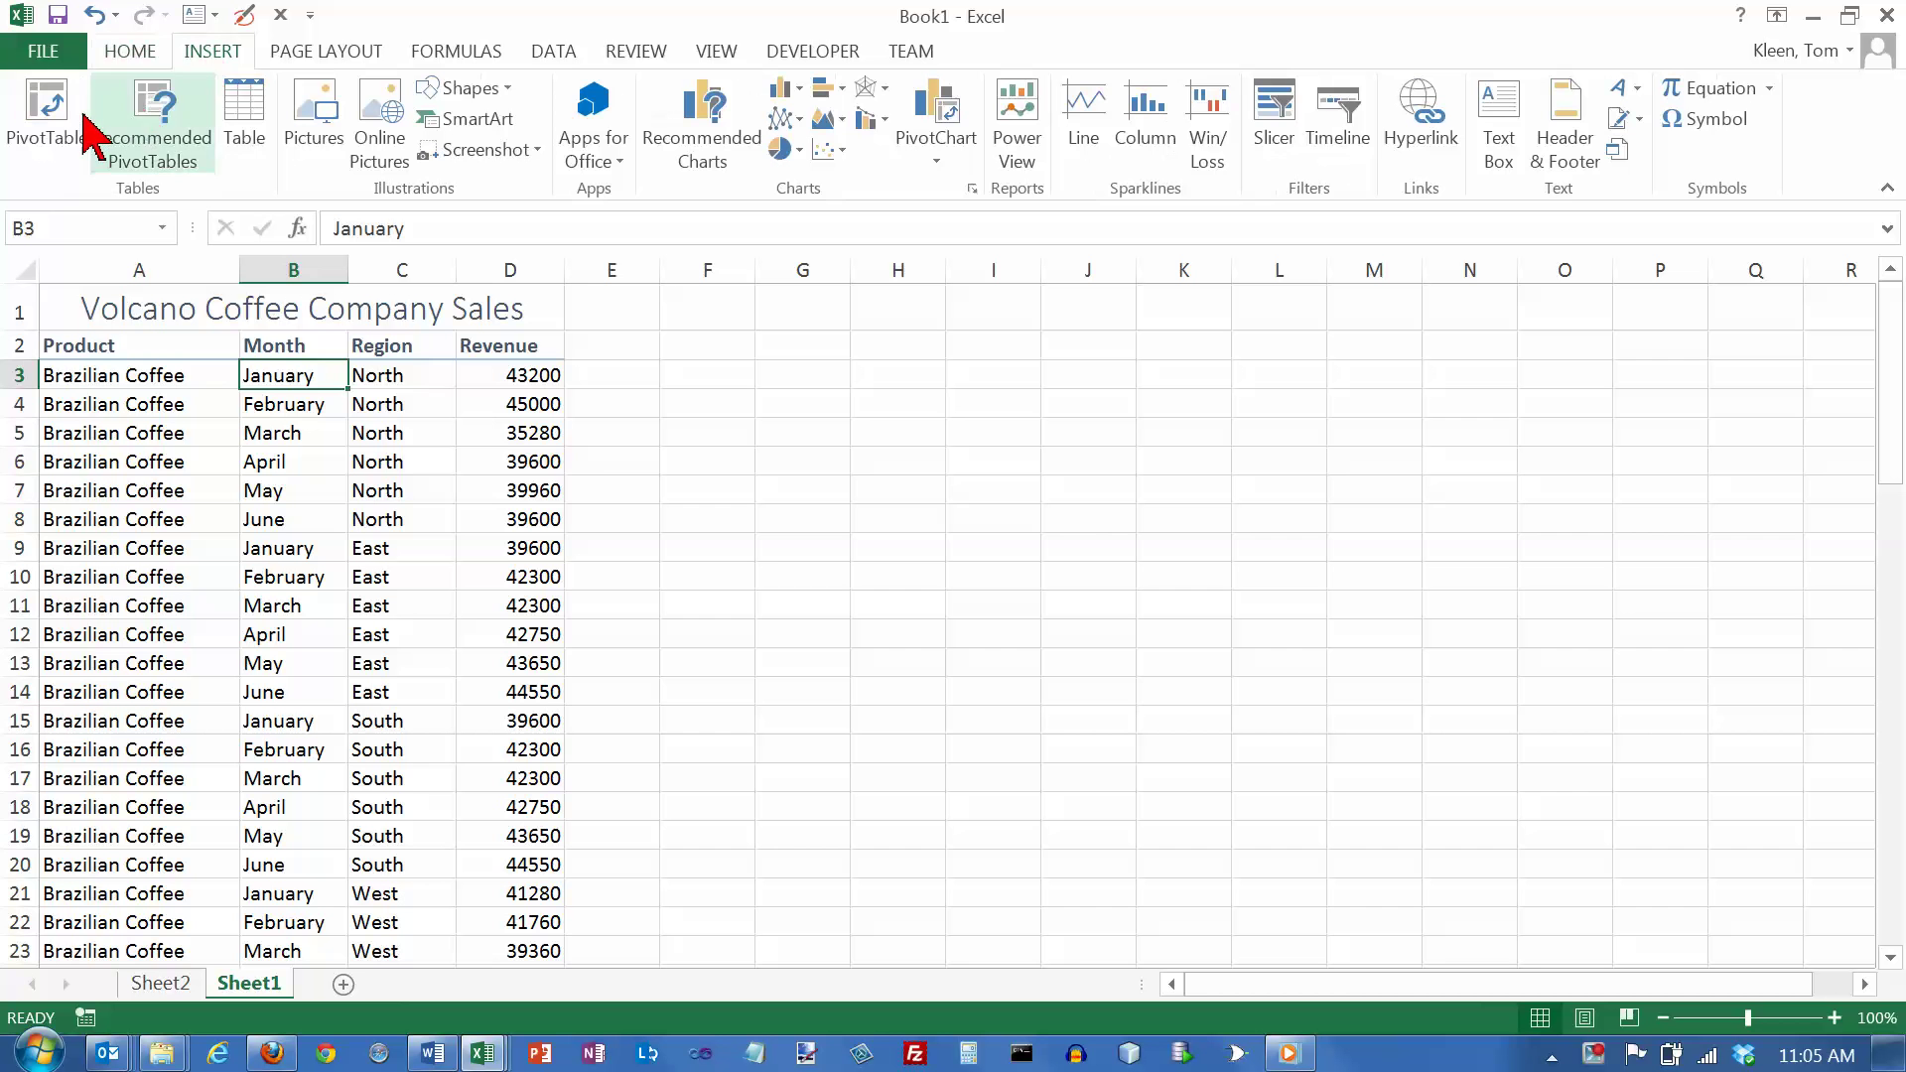
# - Insert a PivotTable from Sheet1!$A$2:$D$74 on a new worksheet
pyautogui.click(49, 111)
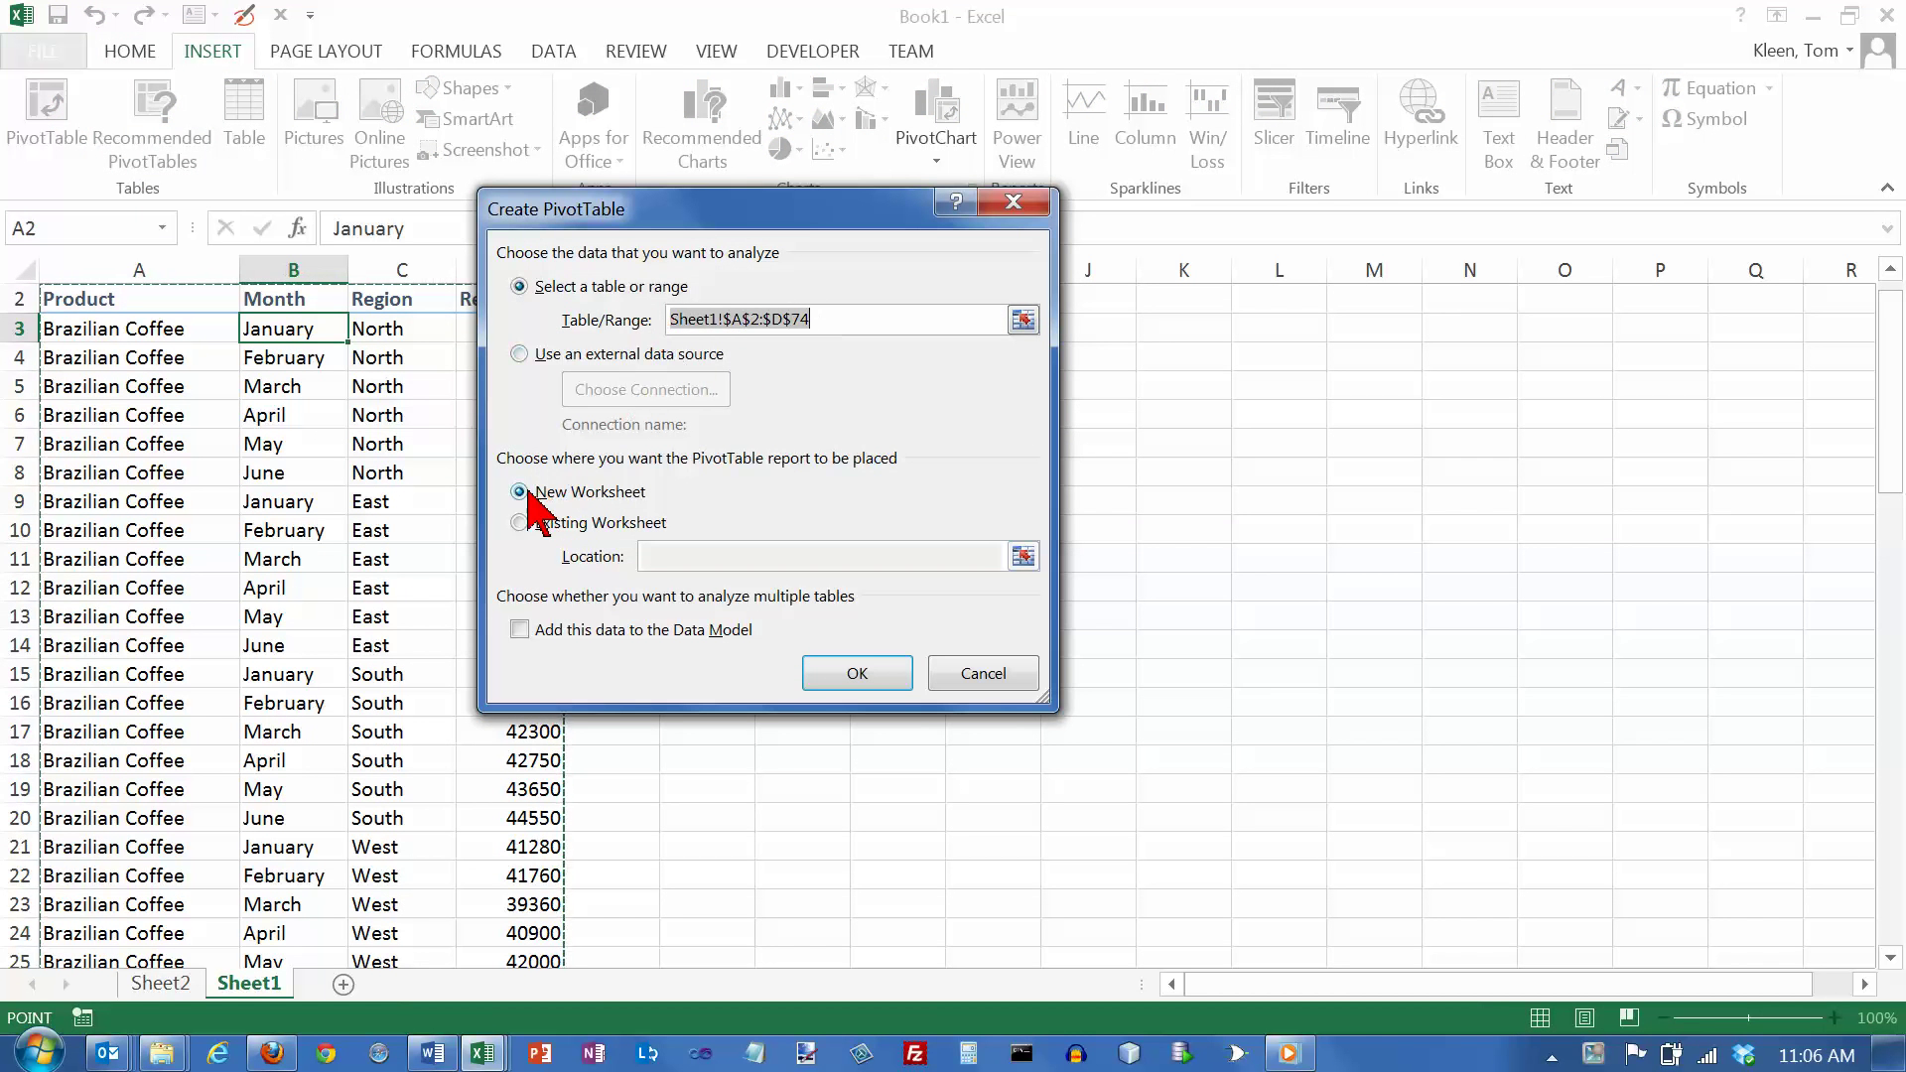
pyautogui.click(854, 675)
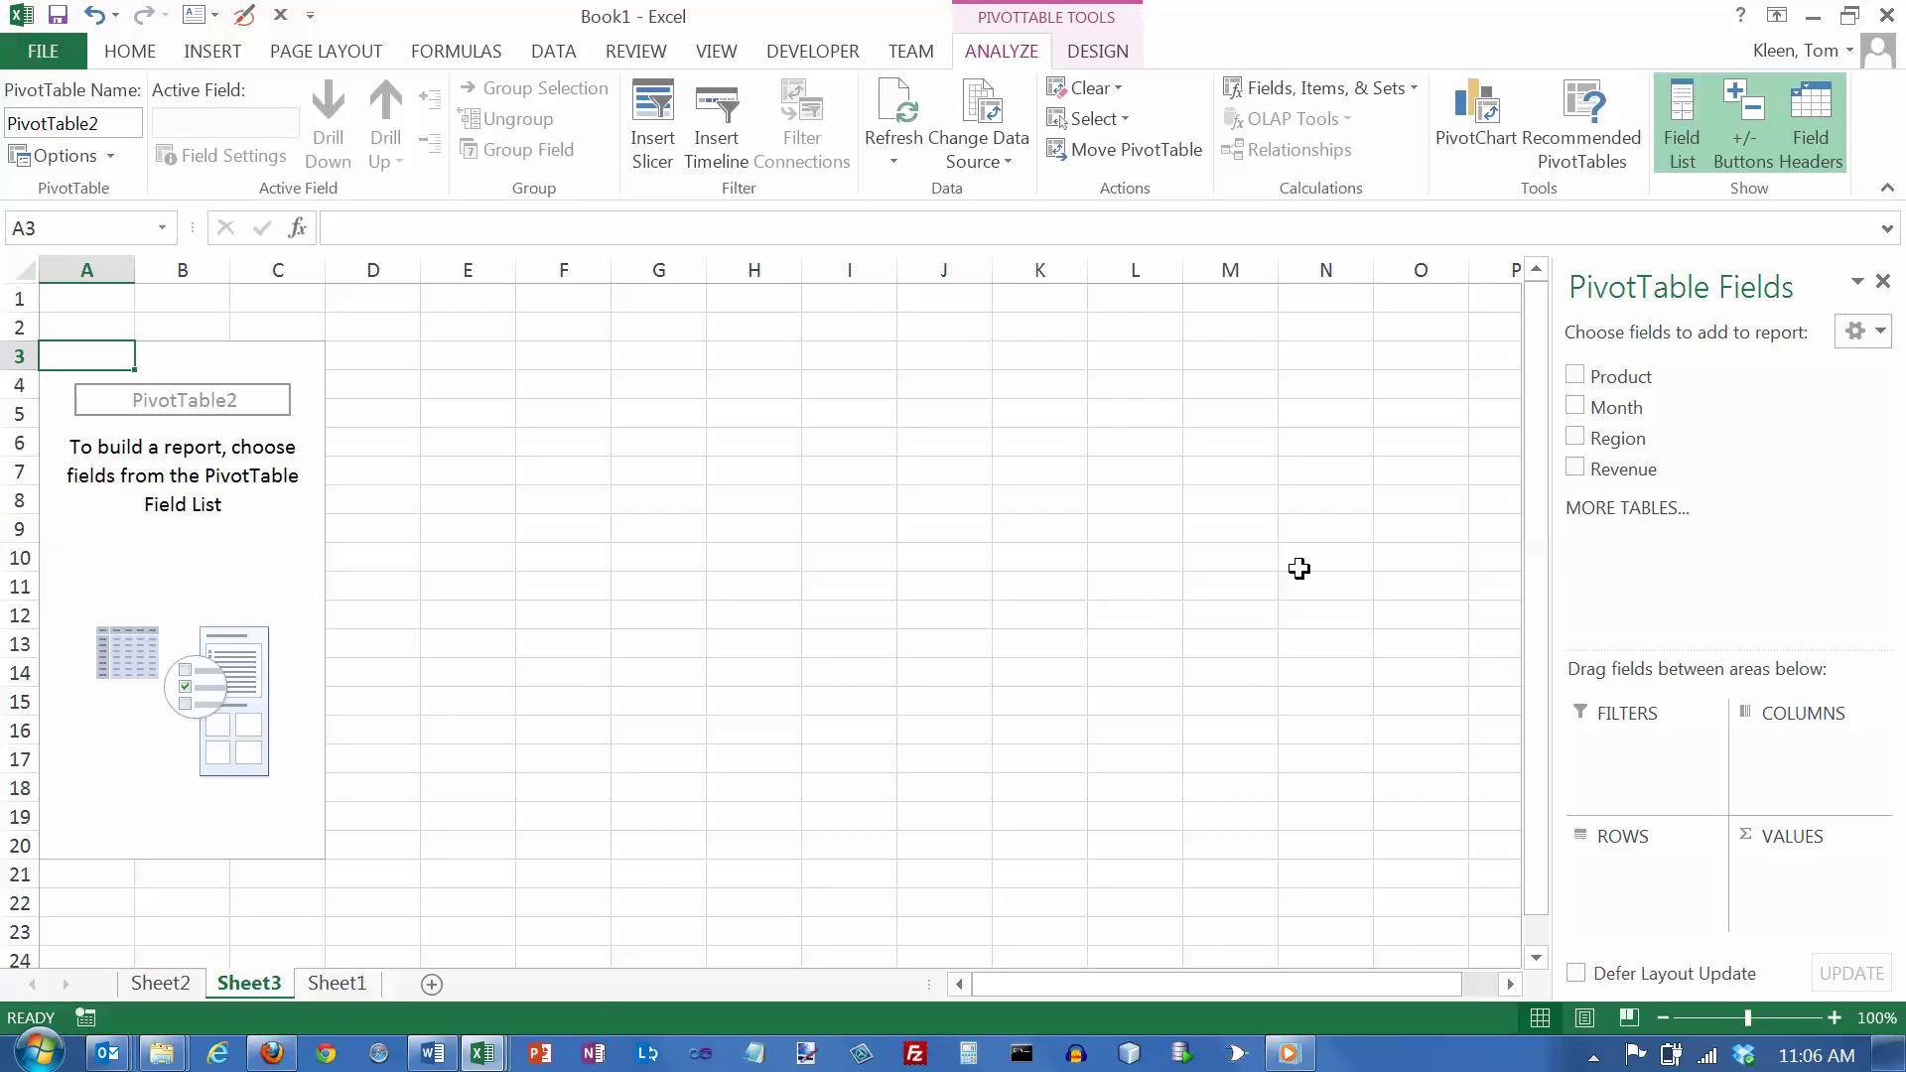
# - Add Product and Revenue to the PivotTable and show revenue in Accounting format with no decimals
pyautogui.click(1578, 379)
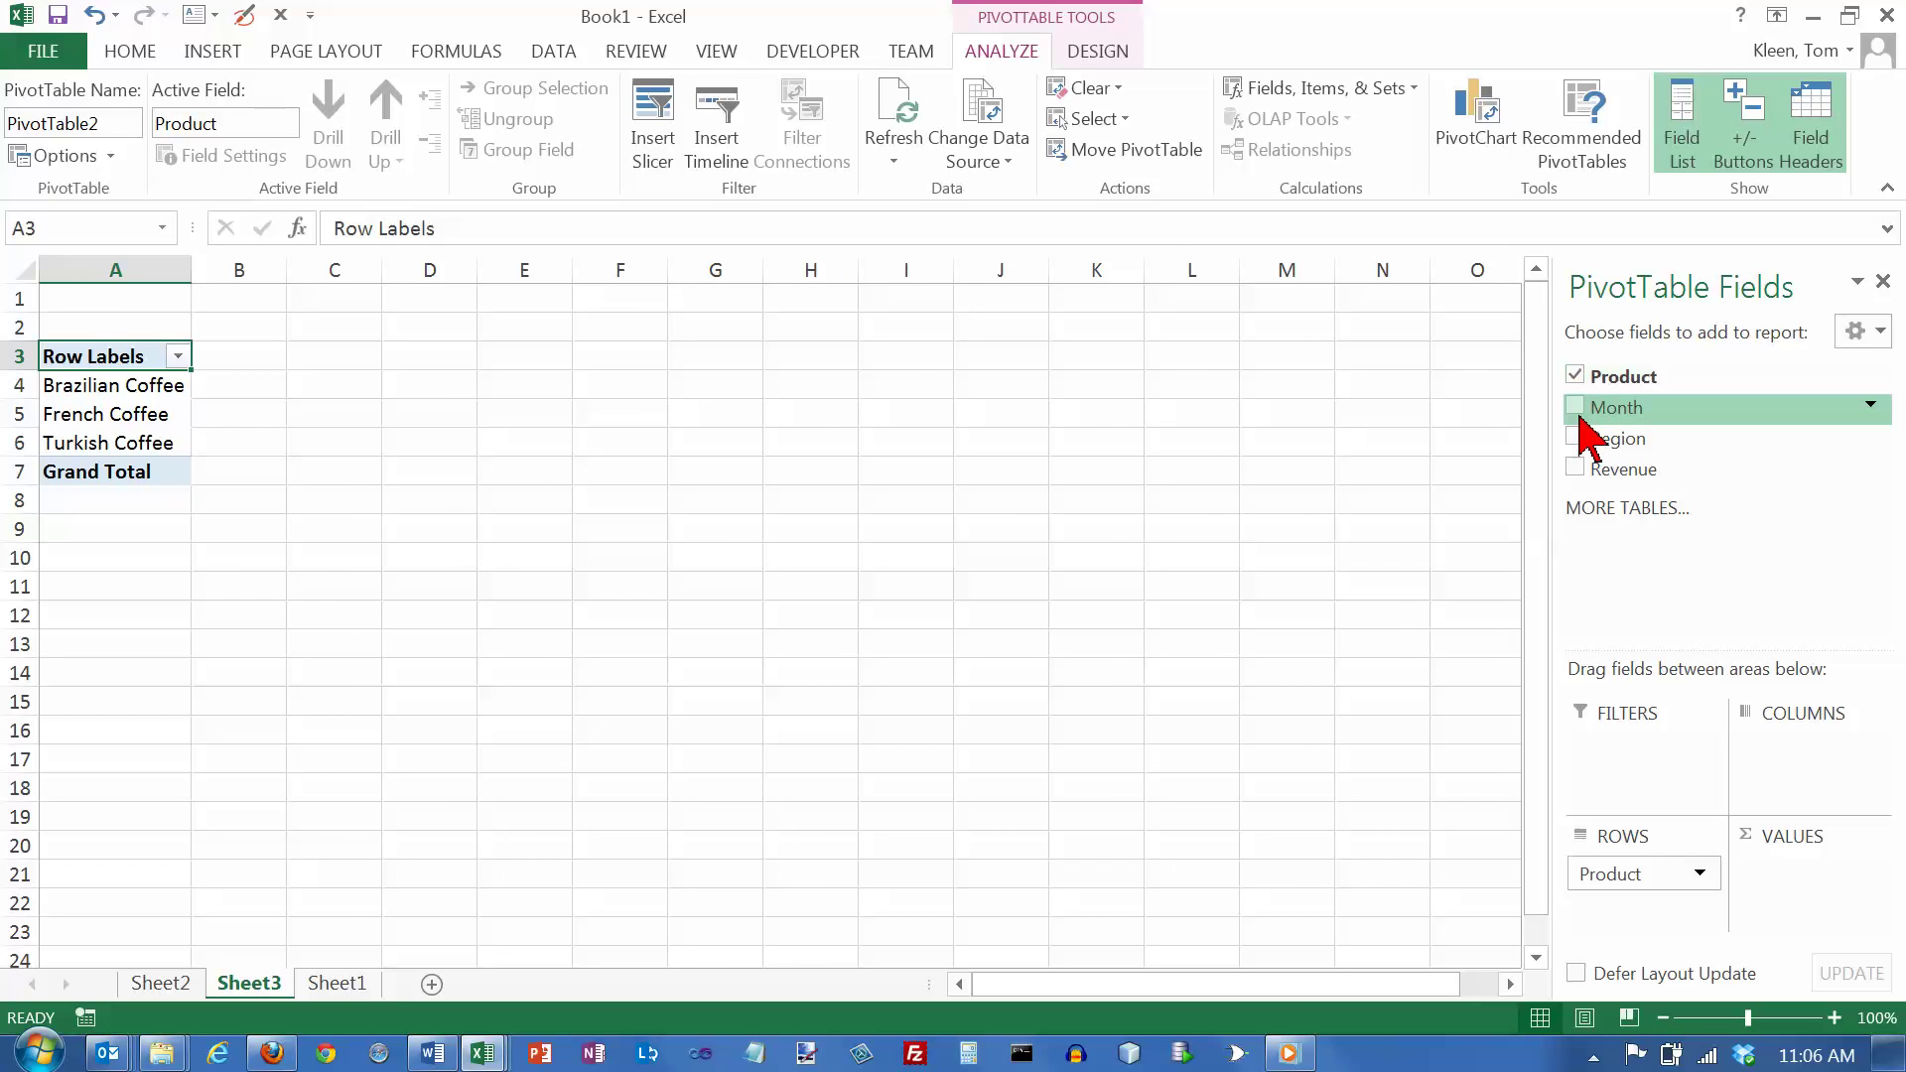
pyautogui.click(1577, 468)
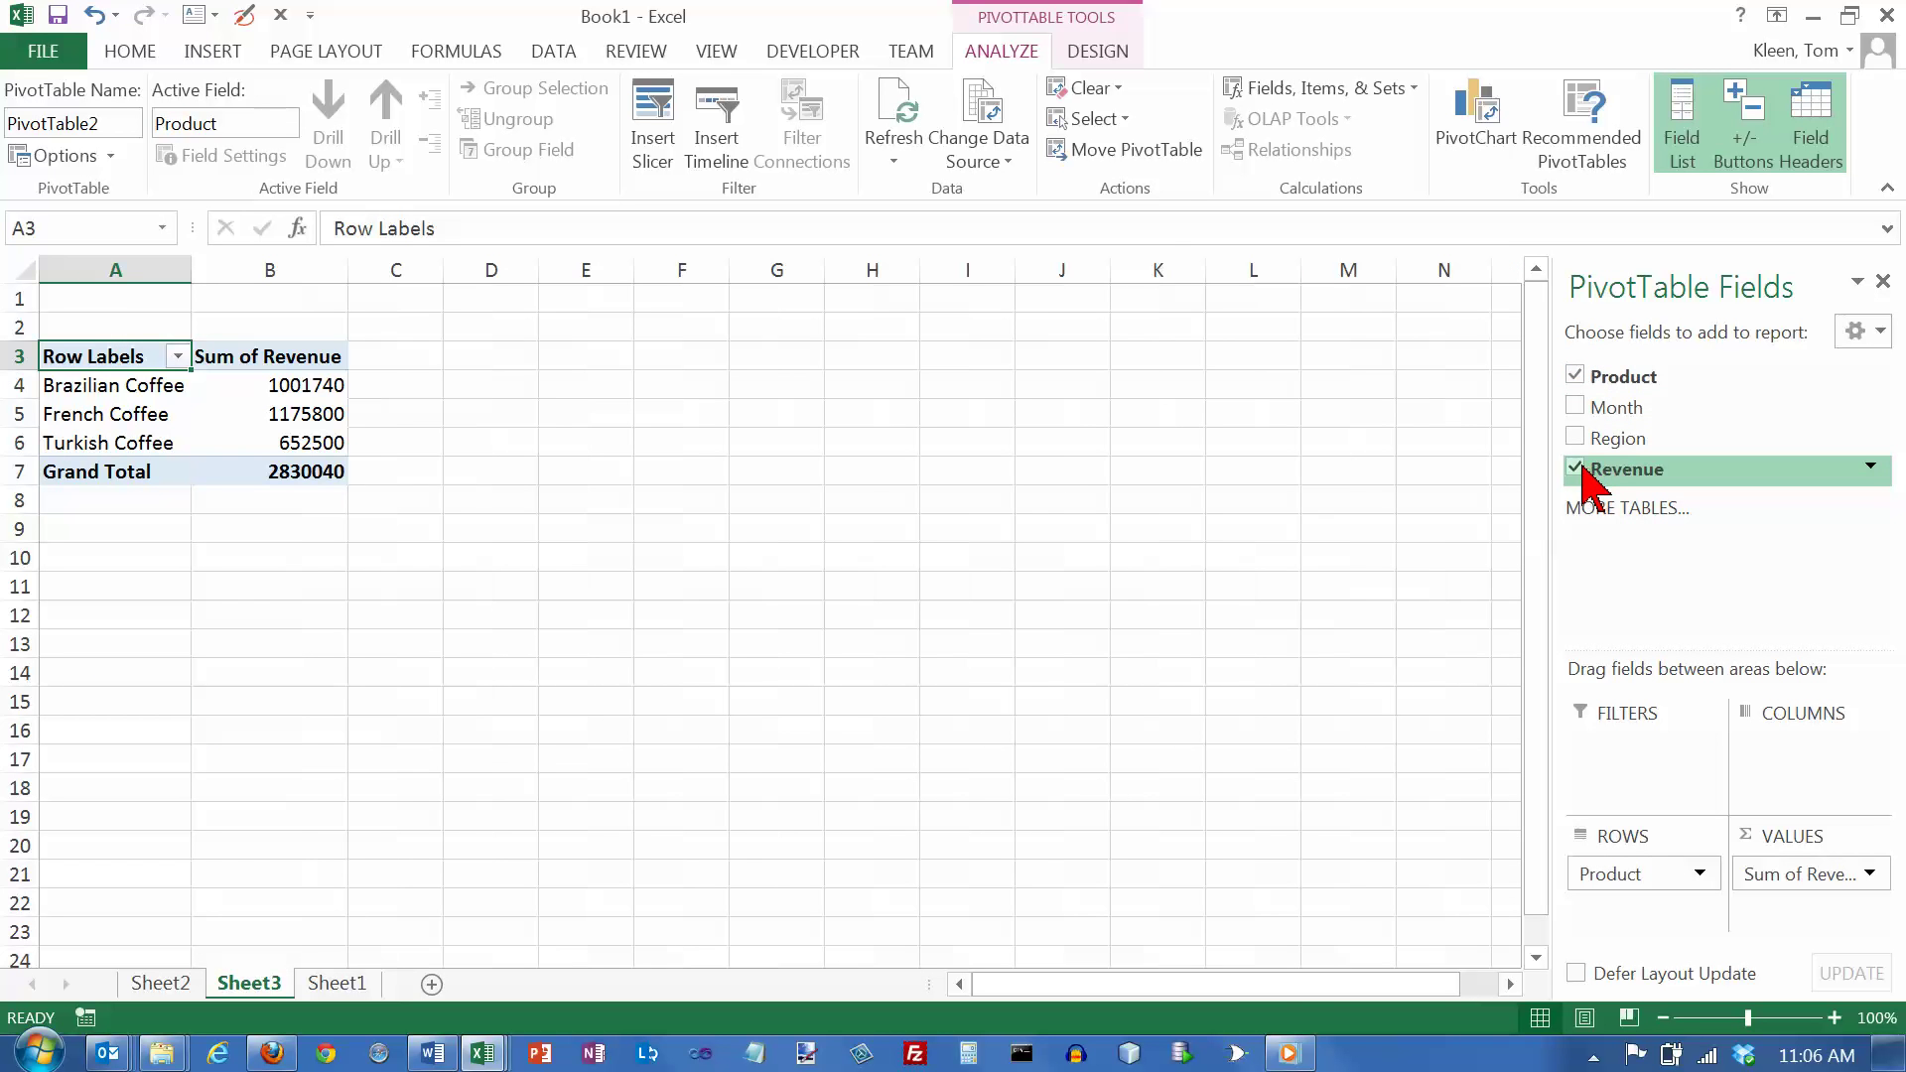
pyautogui.click(327, 269)
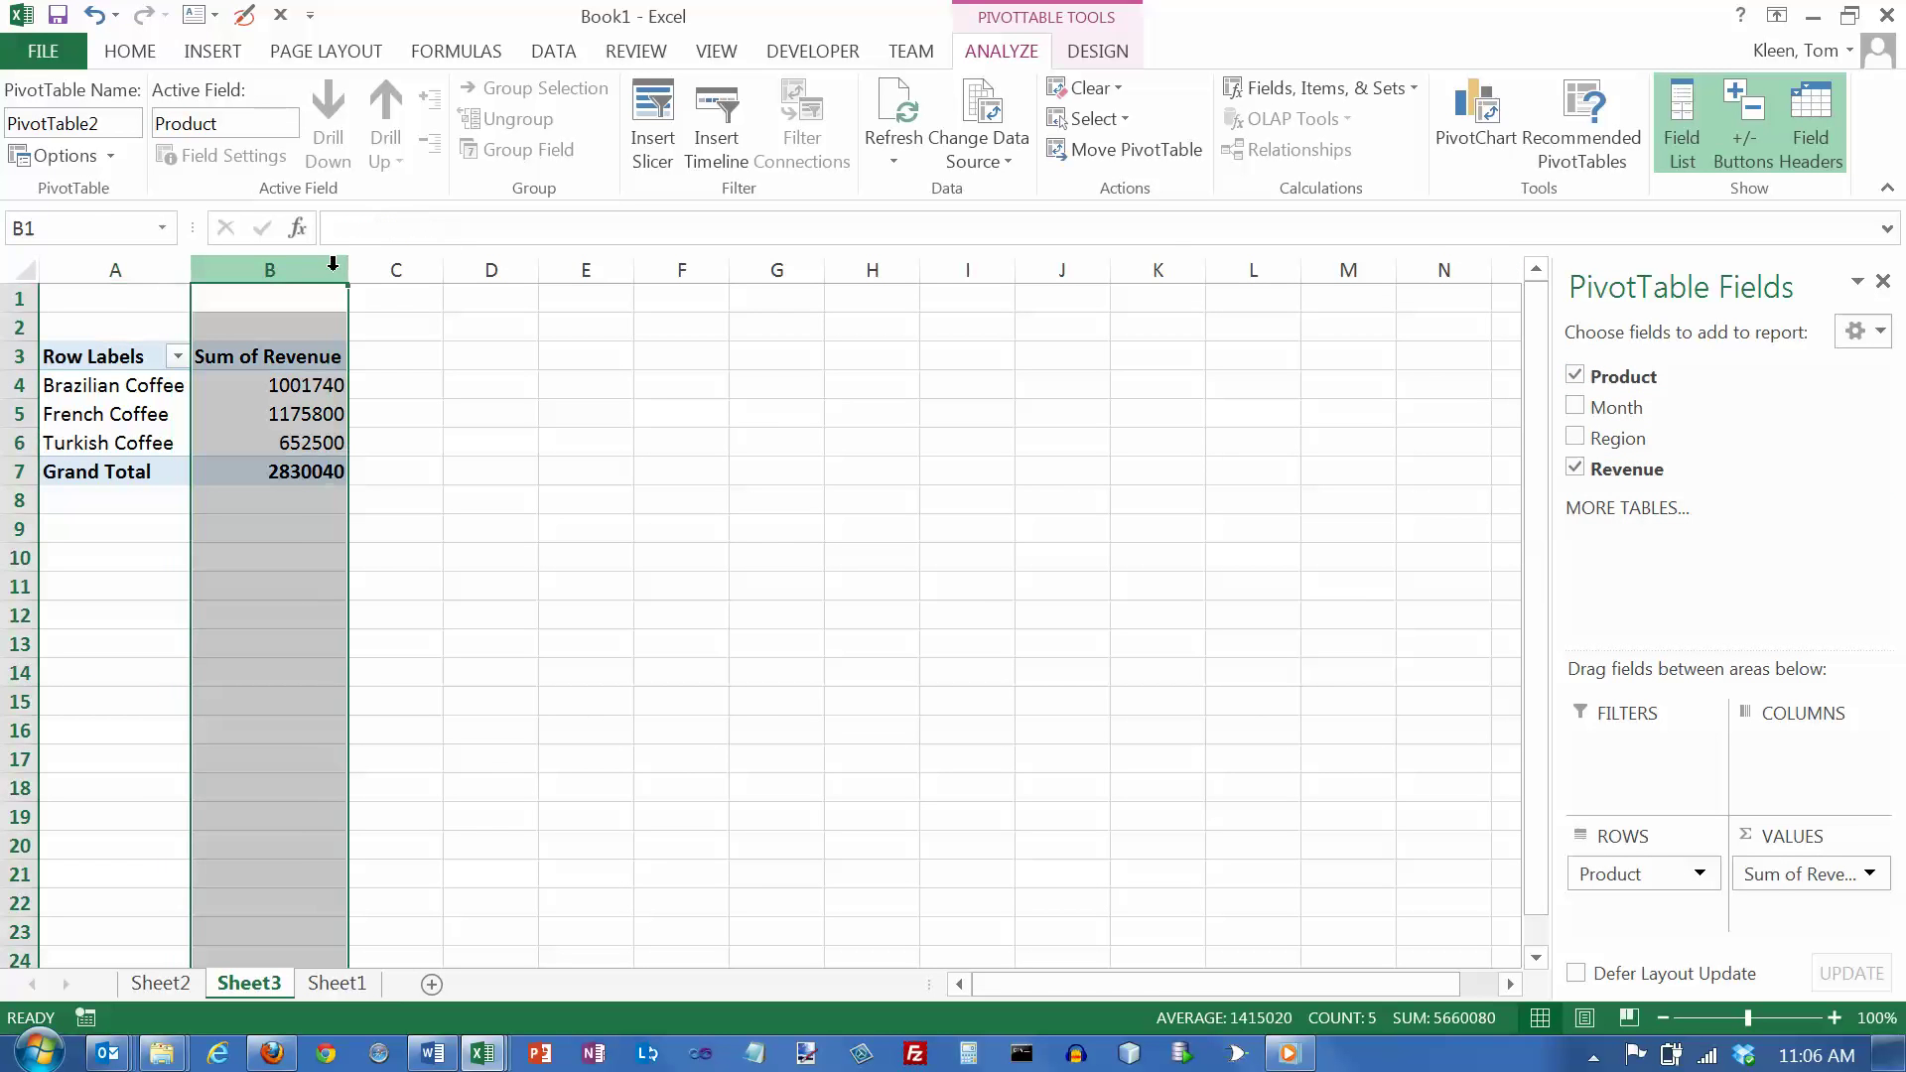
pyautogui.click(854, 144)
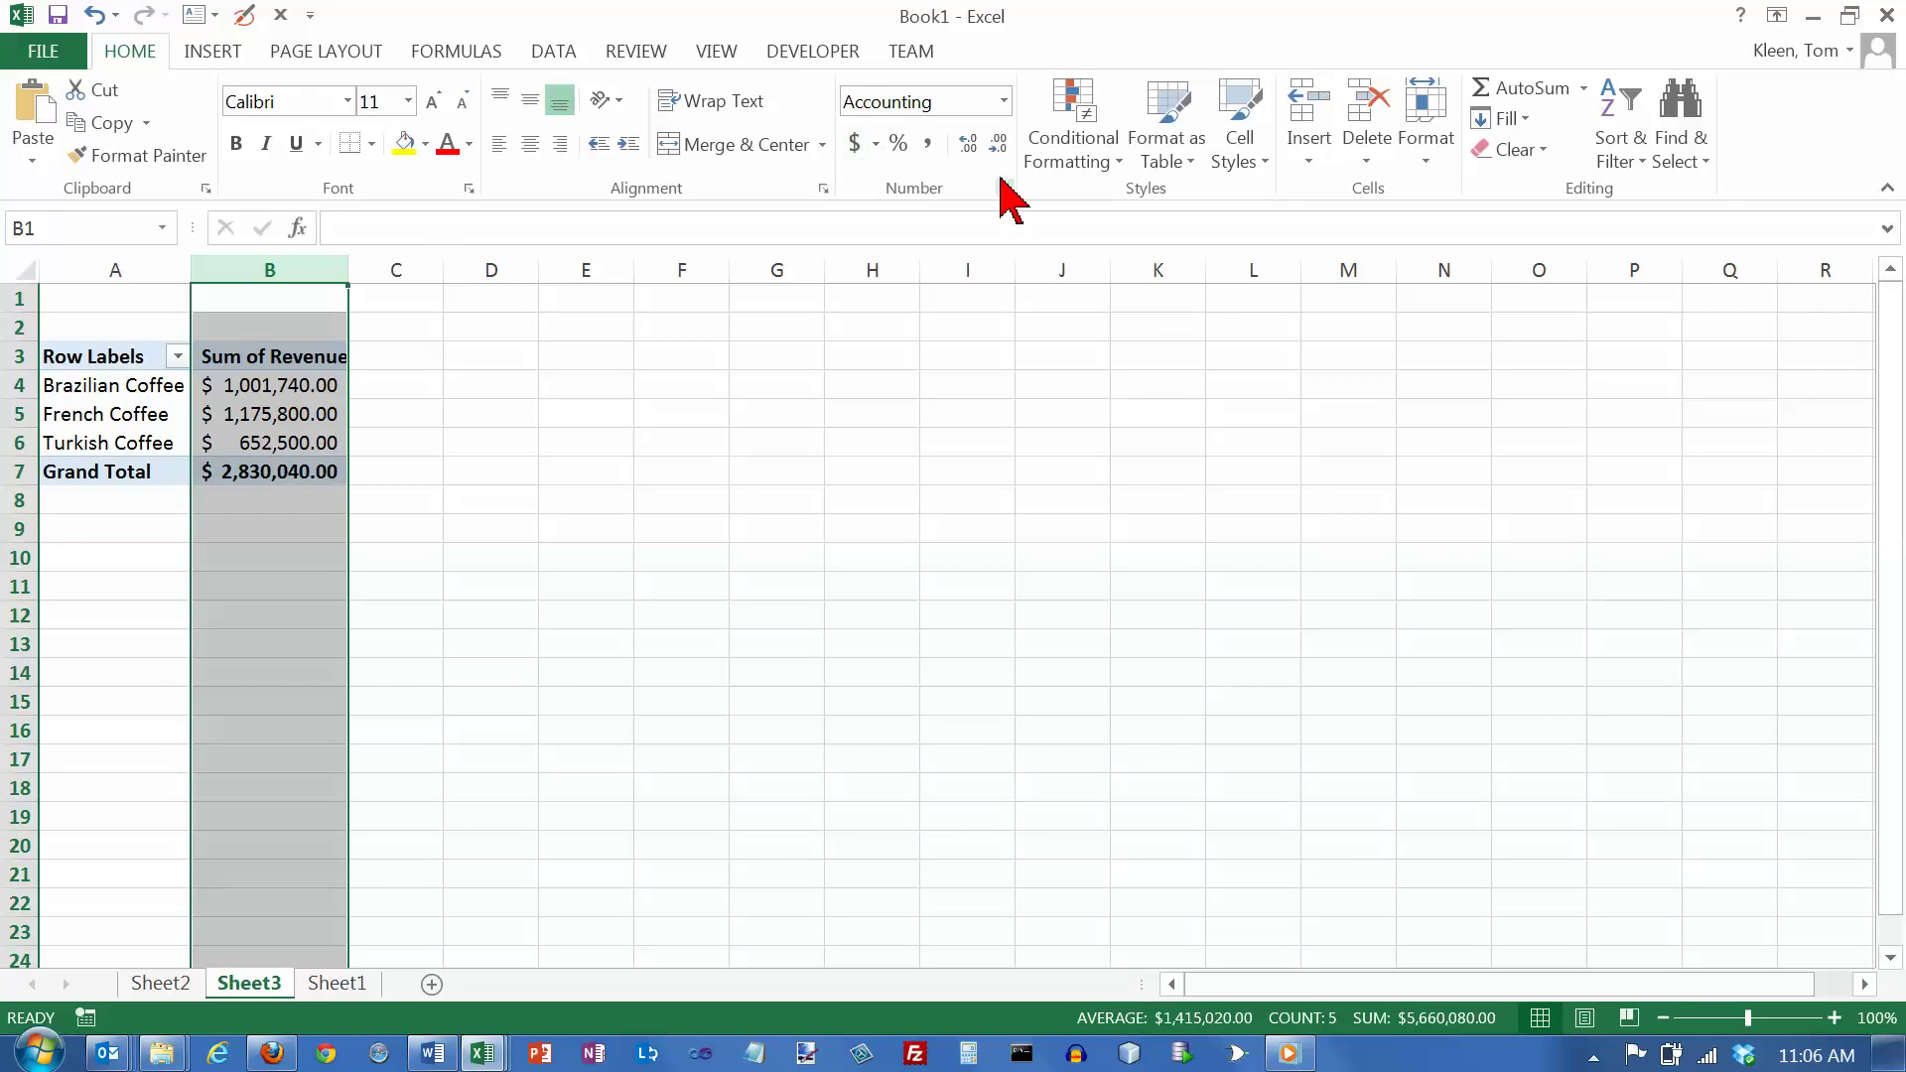
pyautogui.click(997, 145)
pyautogui.click(997, 145)
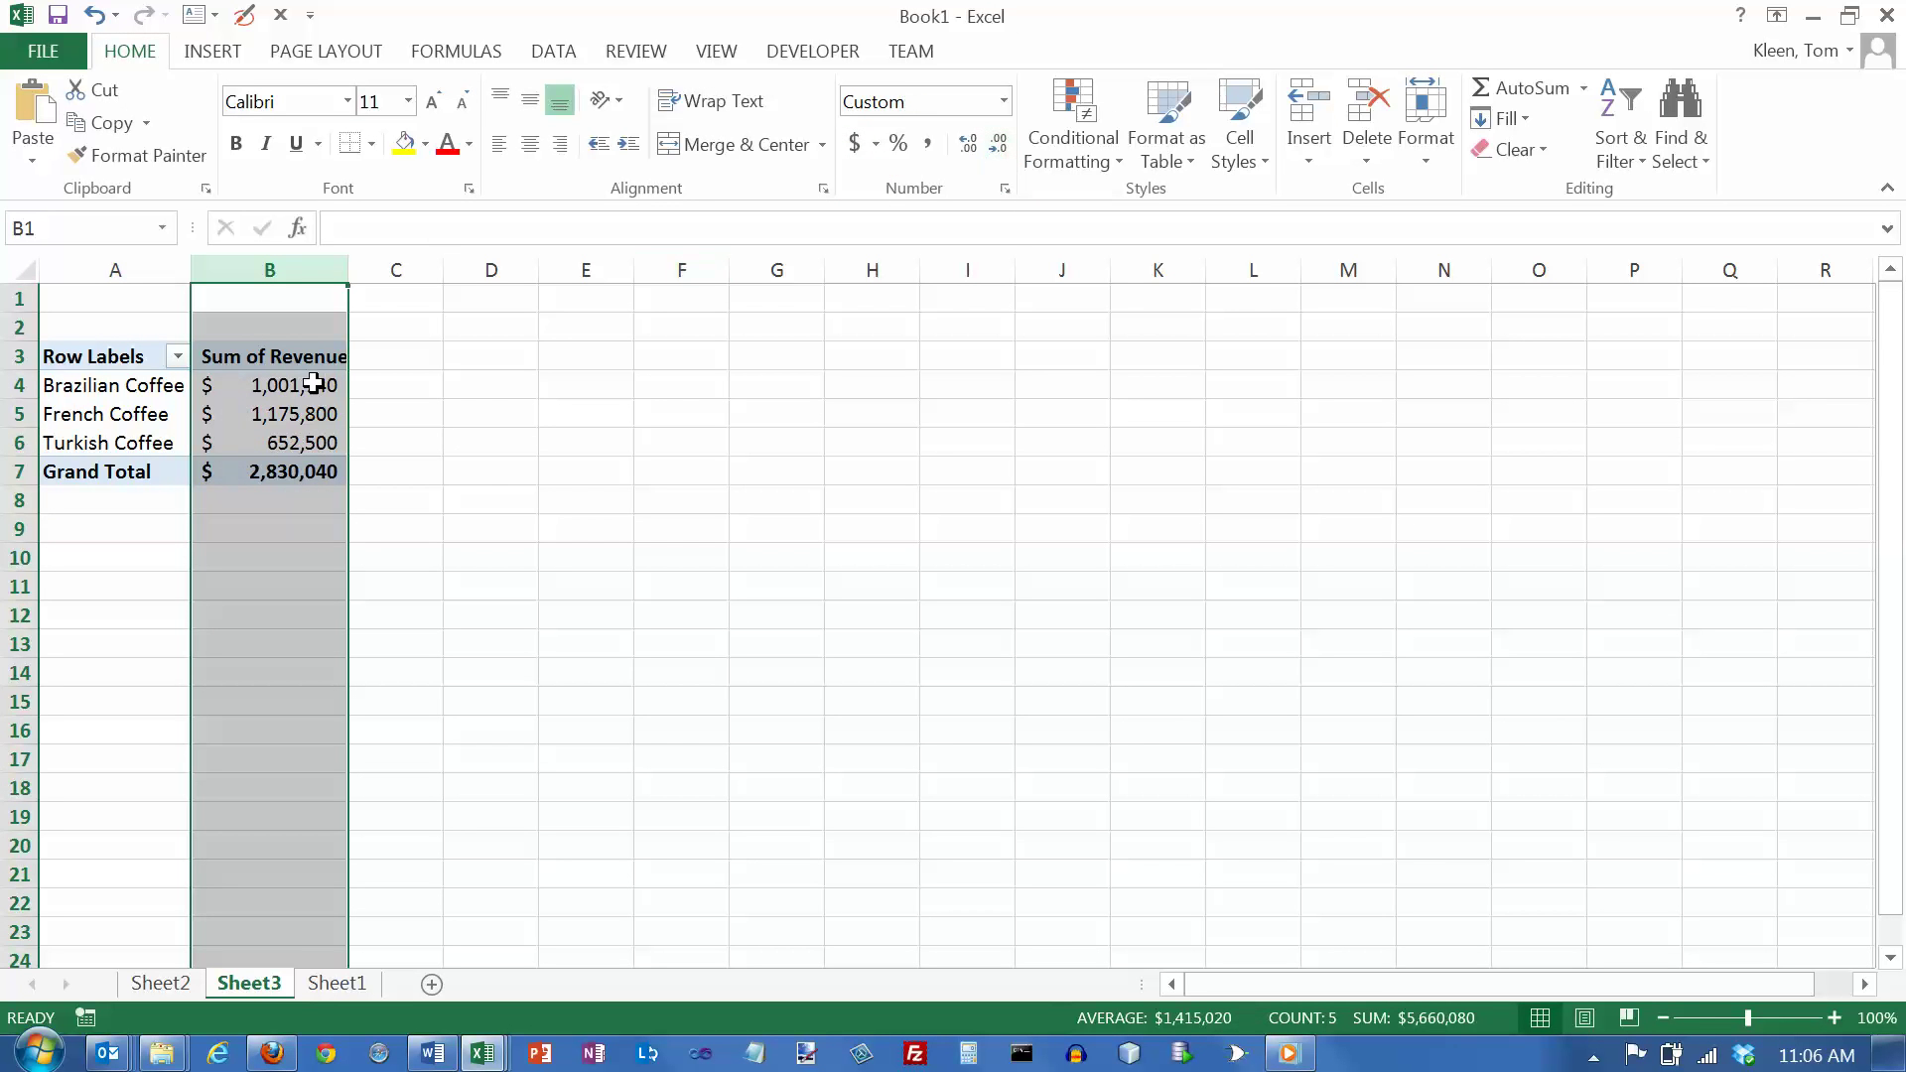
pyautogui.click(425, 303)
pyautogui.click(301, 387)
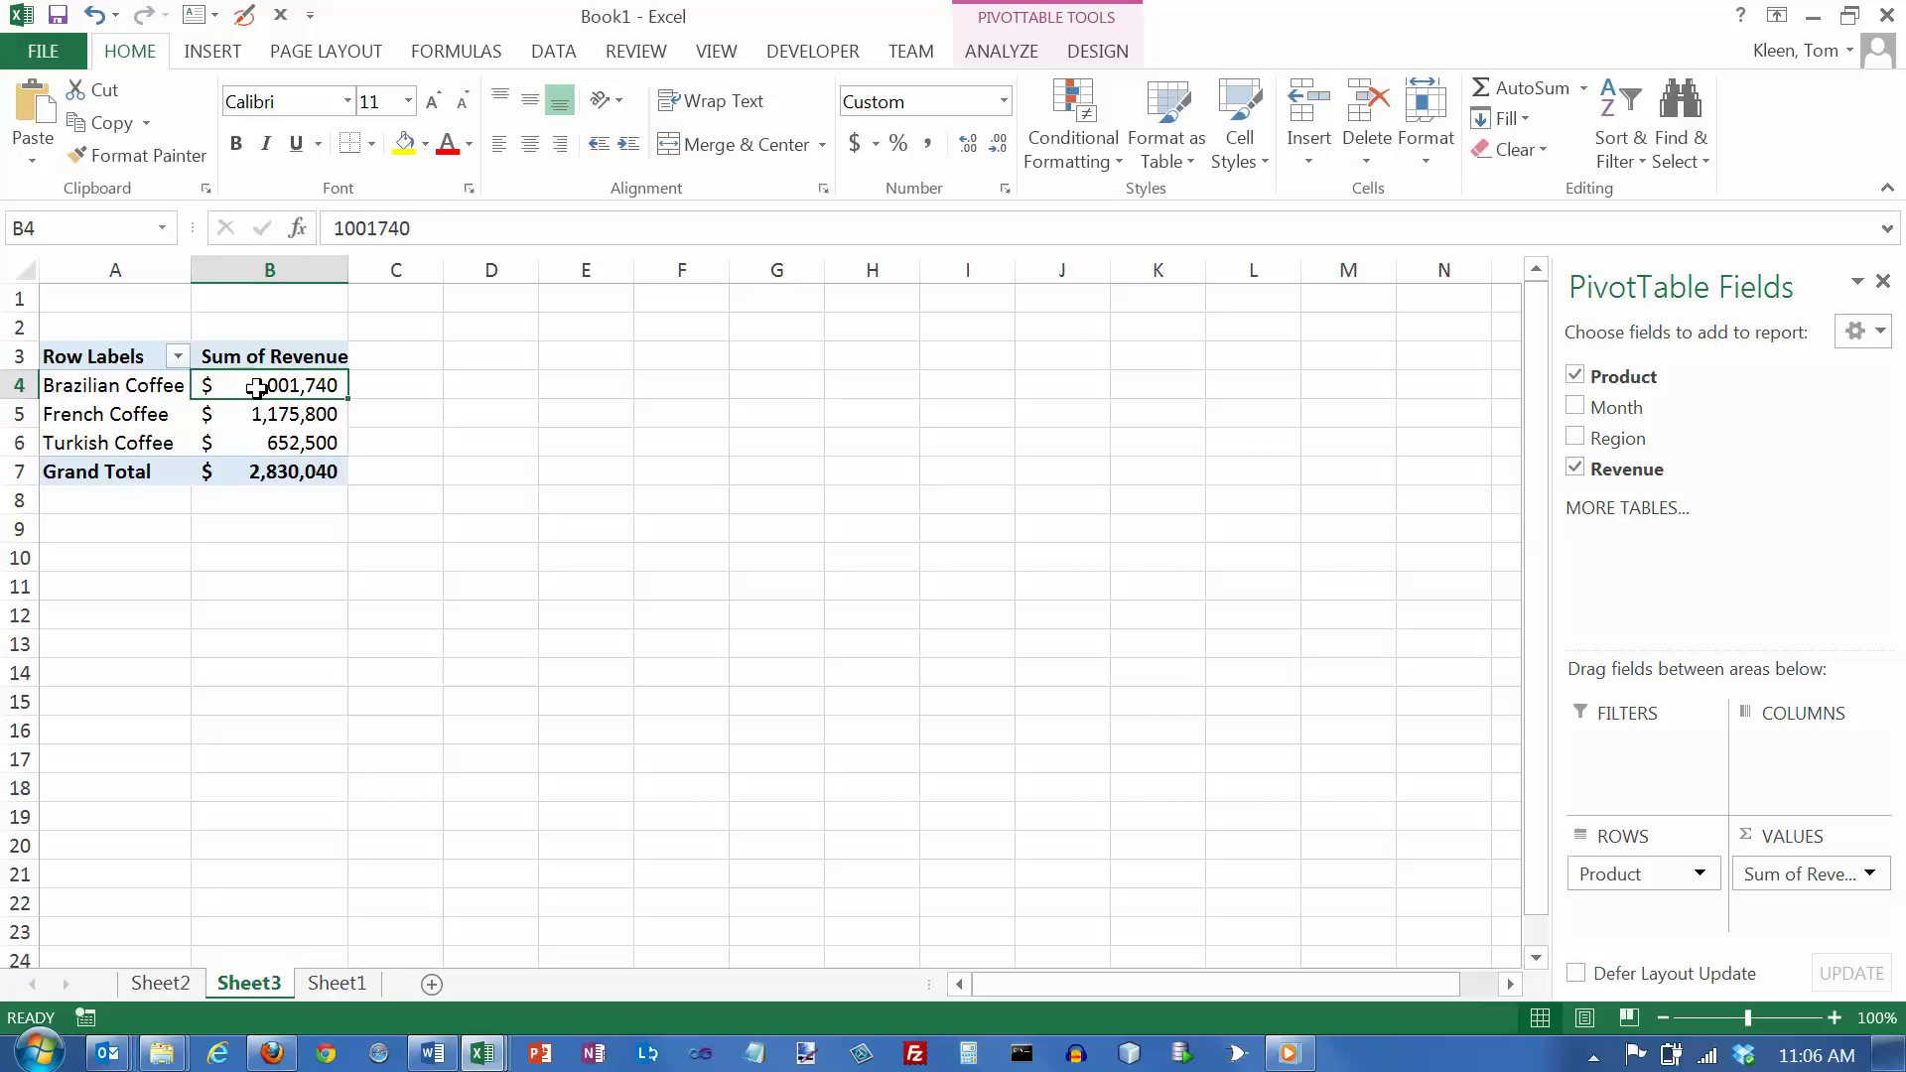
# - Check Month so each product's revenue splits into January through June
pyautogui.click(1576, 407)
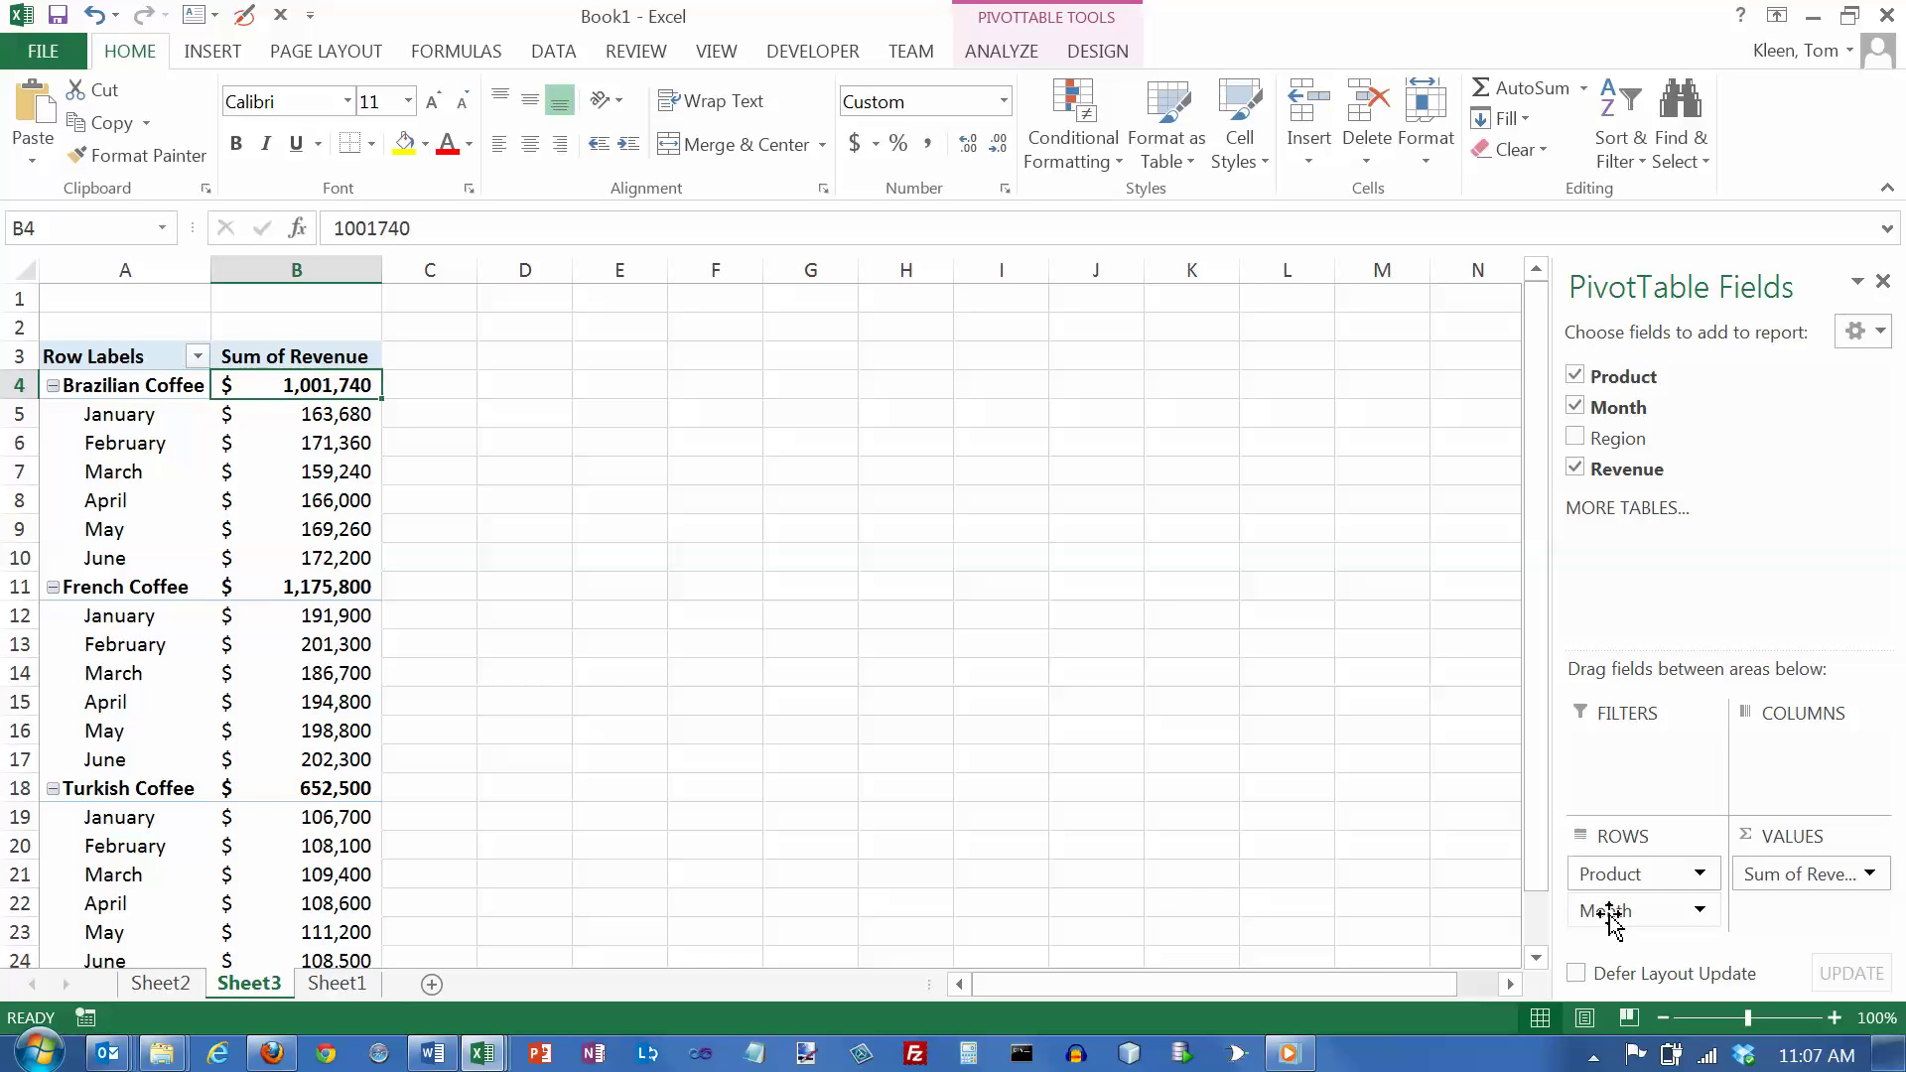
# - Move Month from ROWS to COLUMNS and widen column C to fit February's values
pyautogui.moveTo(1610, 920); pyautogui.dragTo(1792, 744)
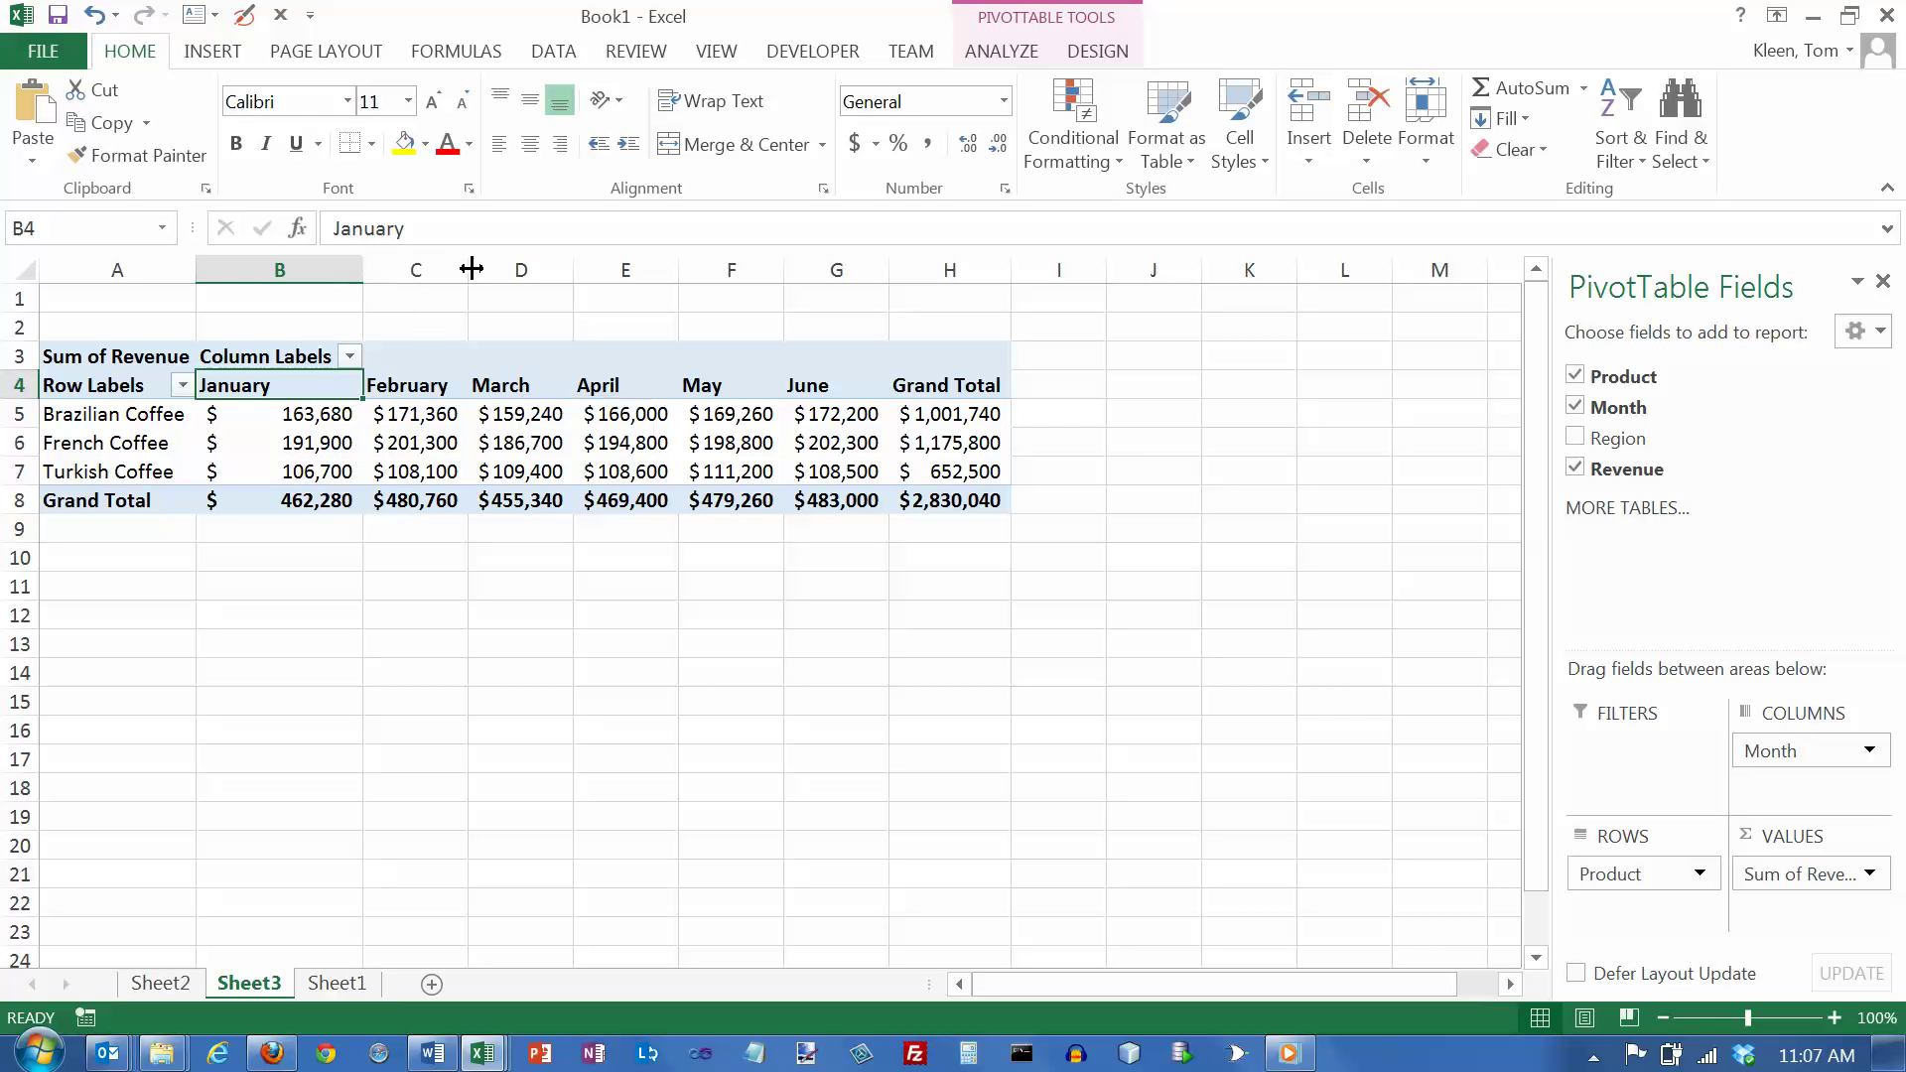
pyautogui.moveTo(471, 268)
pyautogui.mouseDown()
pyautogui.moveTo(532, 270)
pyautogui.moveTo(478, 288)
pyautogui.mouseUp()
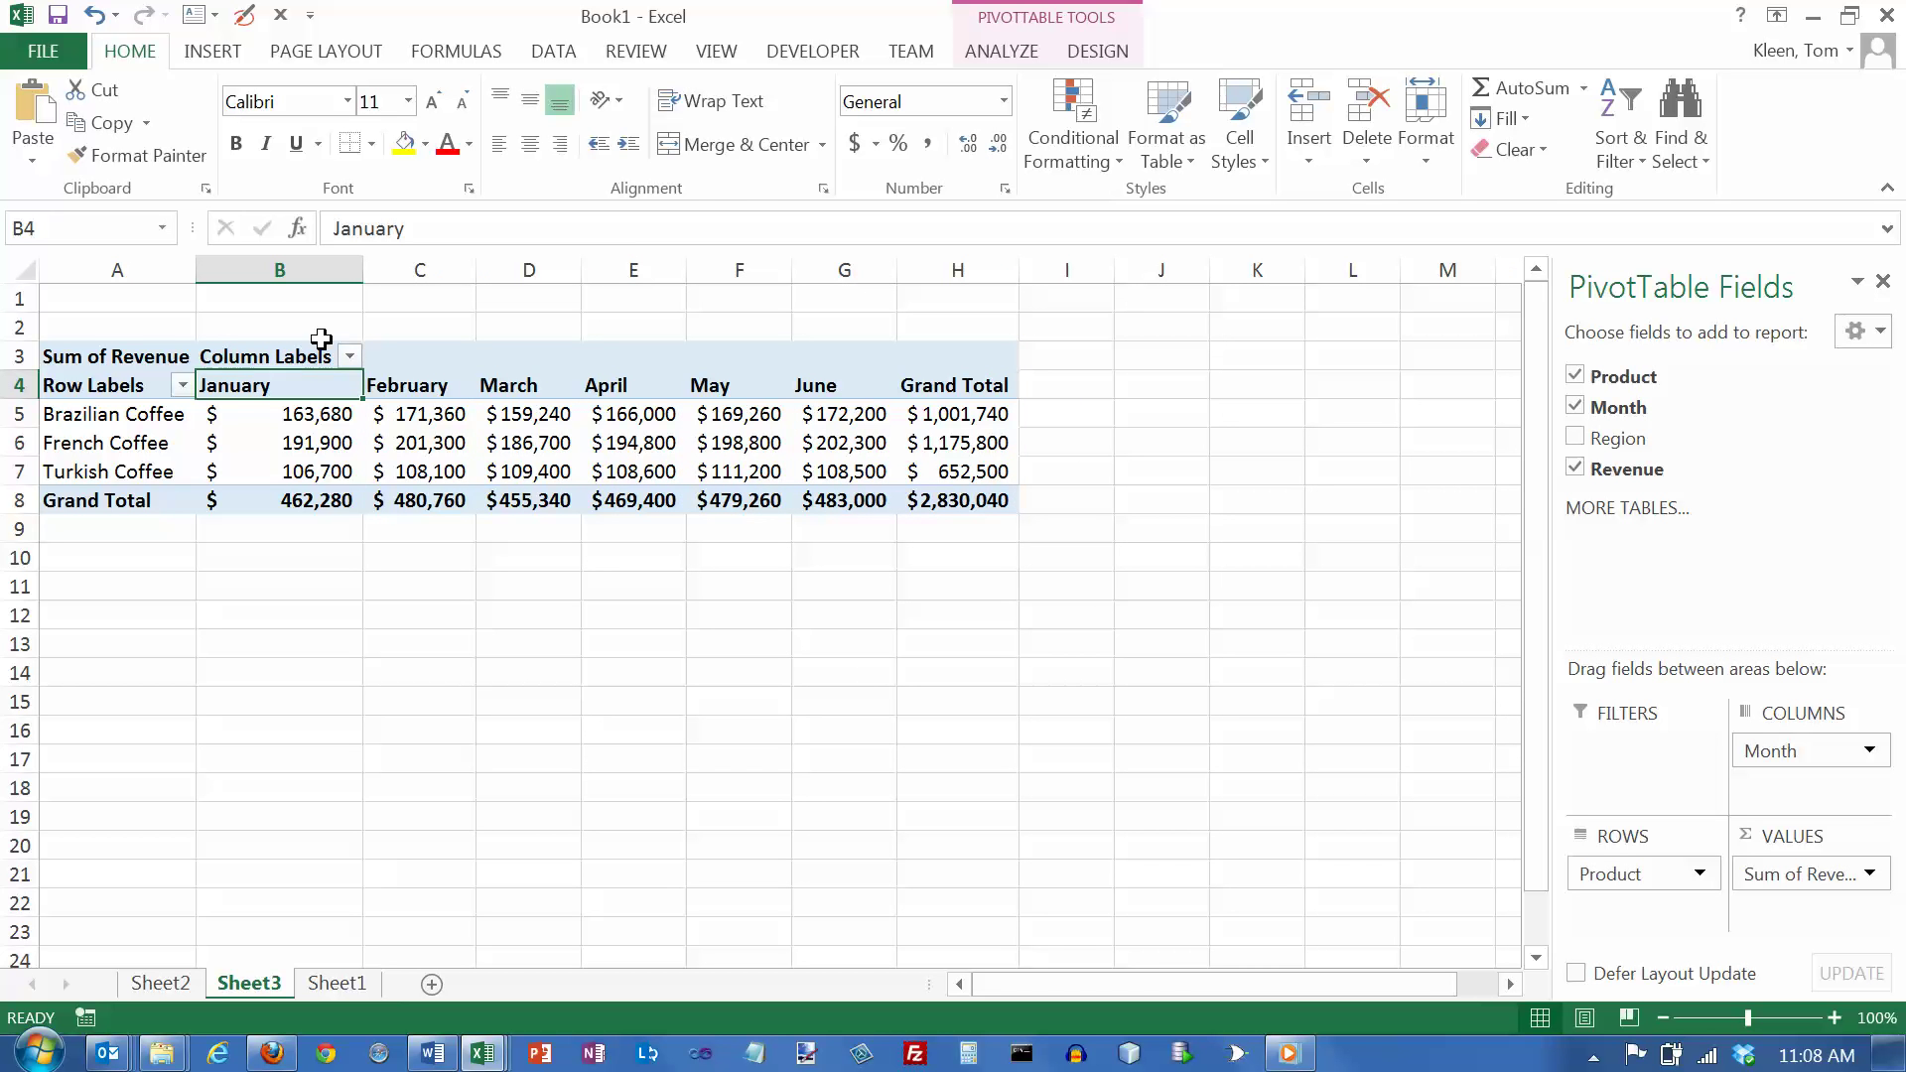
# - Narrow column B to fit January and right-align the month headers in row 4
pyautogui.moveTo(356, 272)
pyautogui.mouseDown()
pyautogui.moveTo(311, 285)
pyautogui.moveTo(330, 273)
pyautogui.mouseUp()
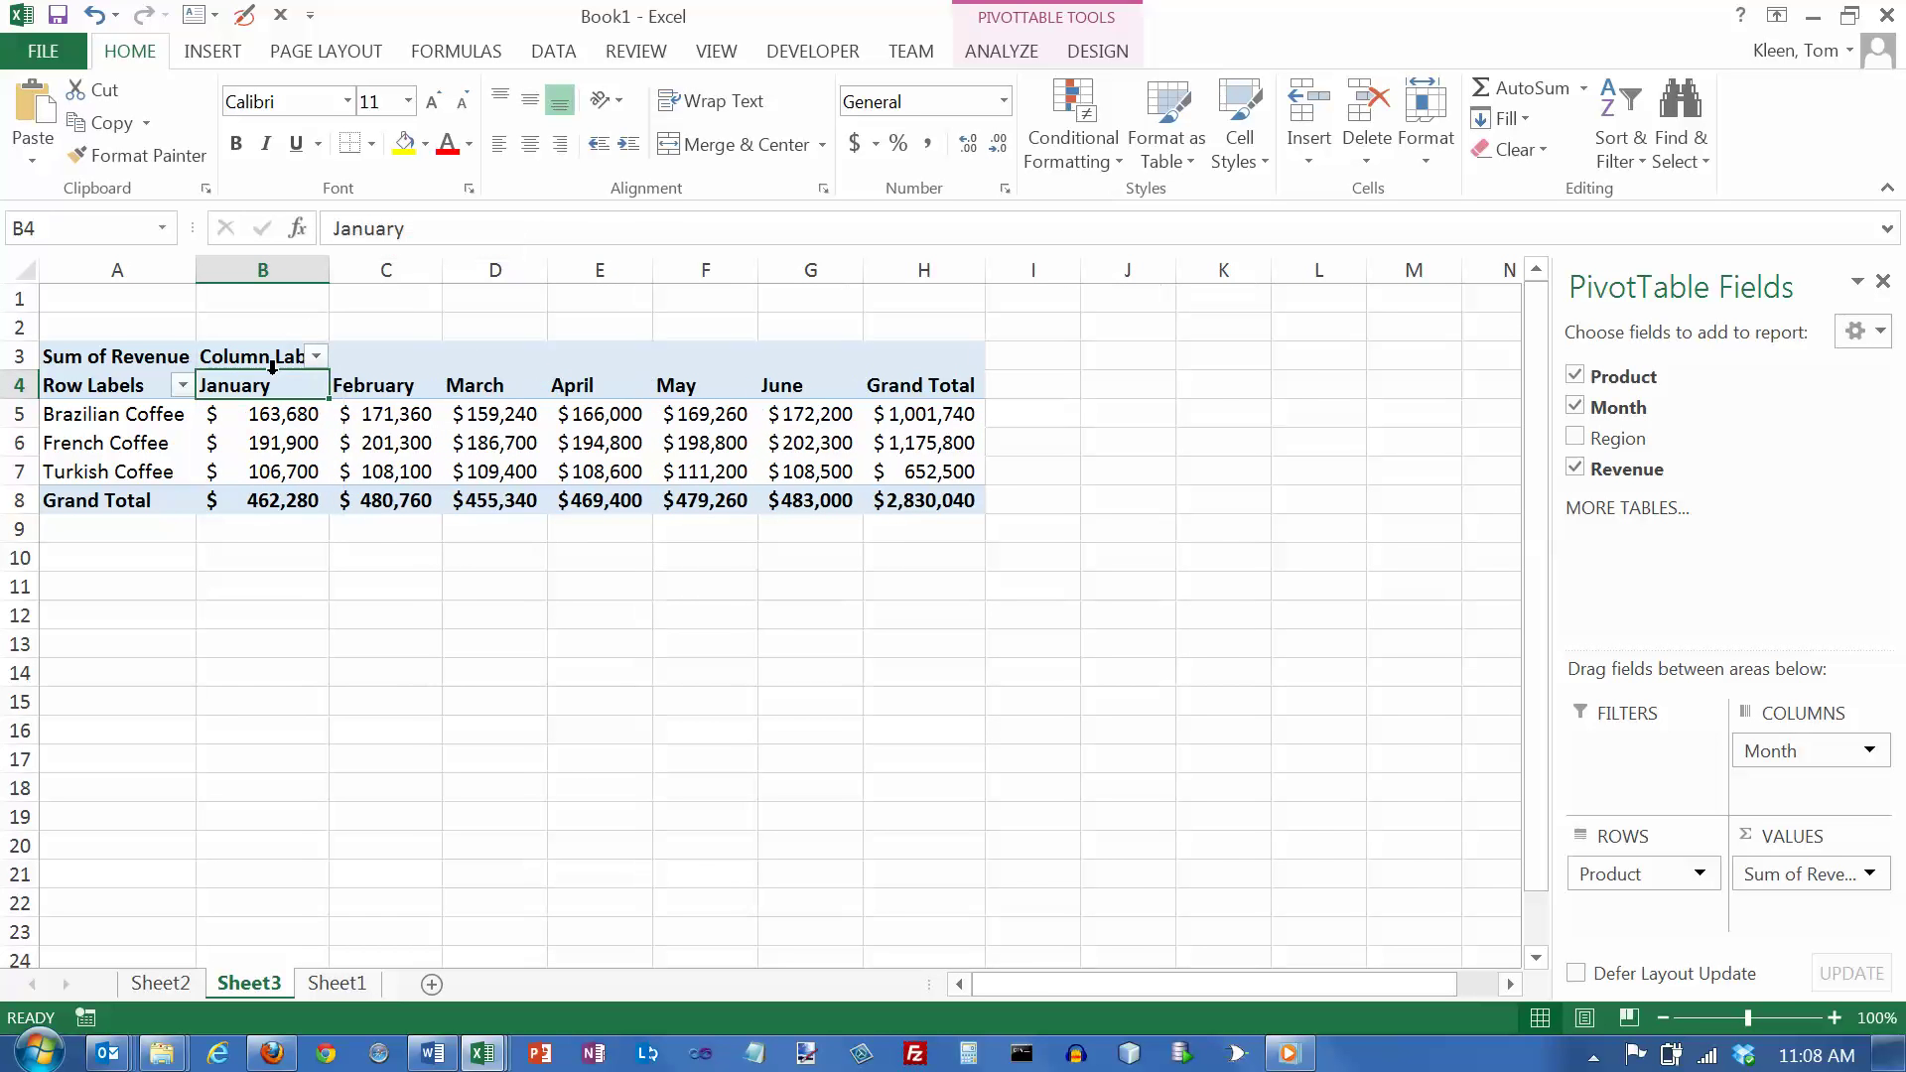
pyautogui.moveTo(261, 386); pyautogui.dragTo(906, 383)
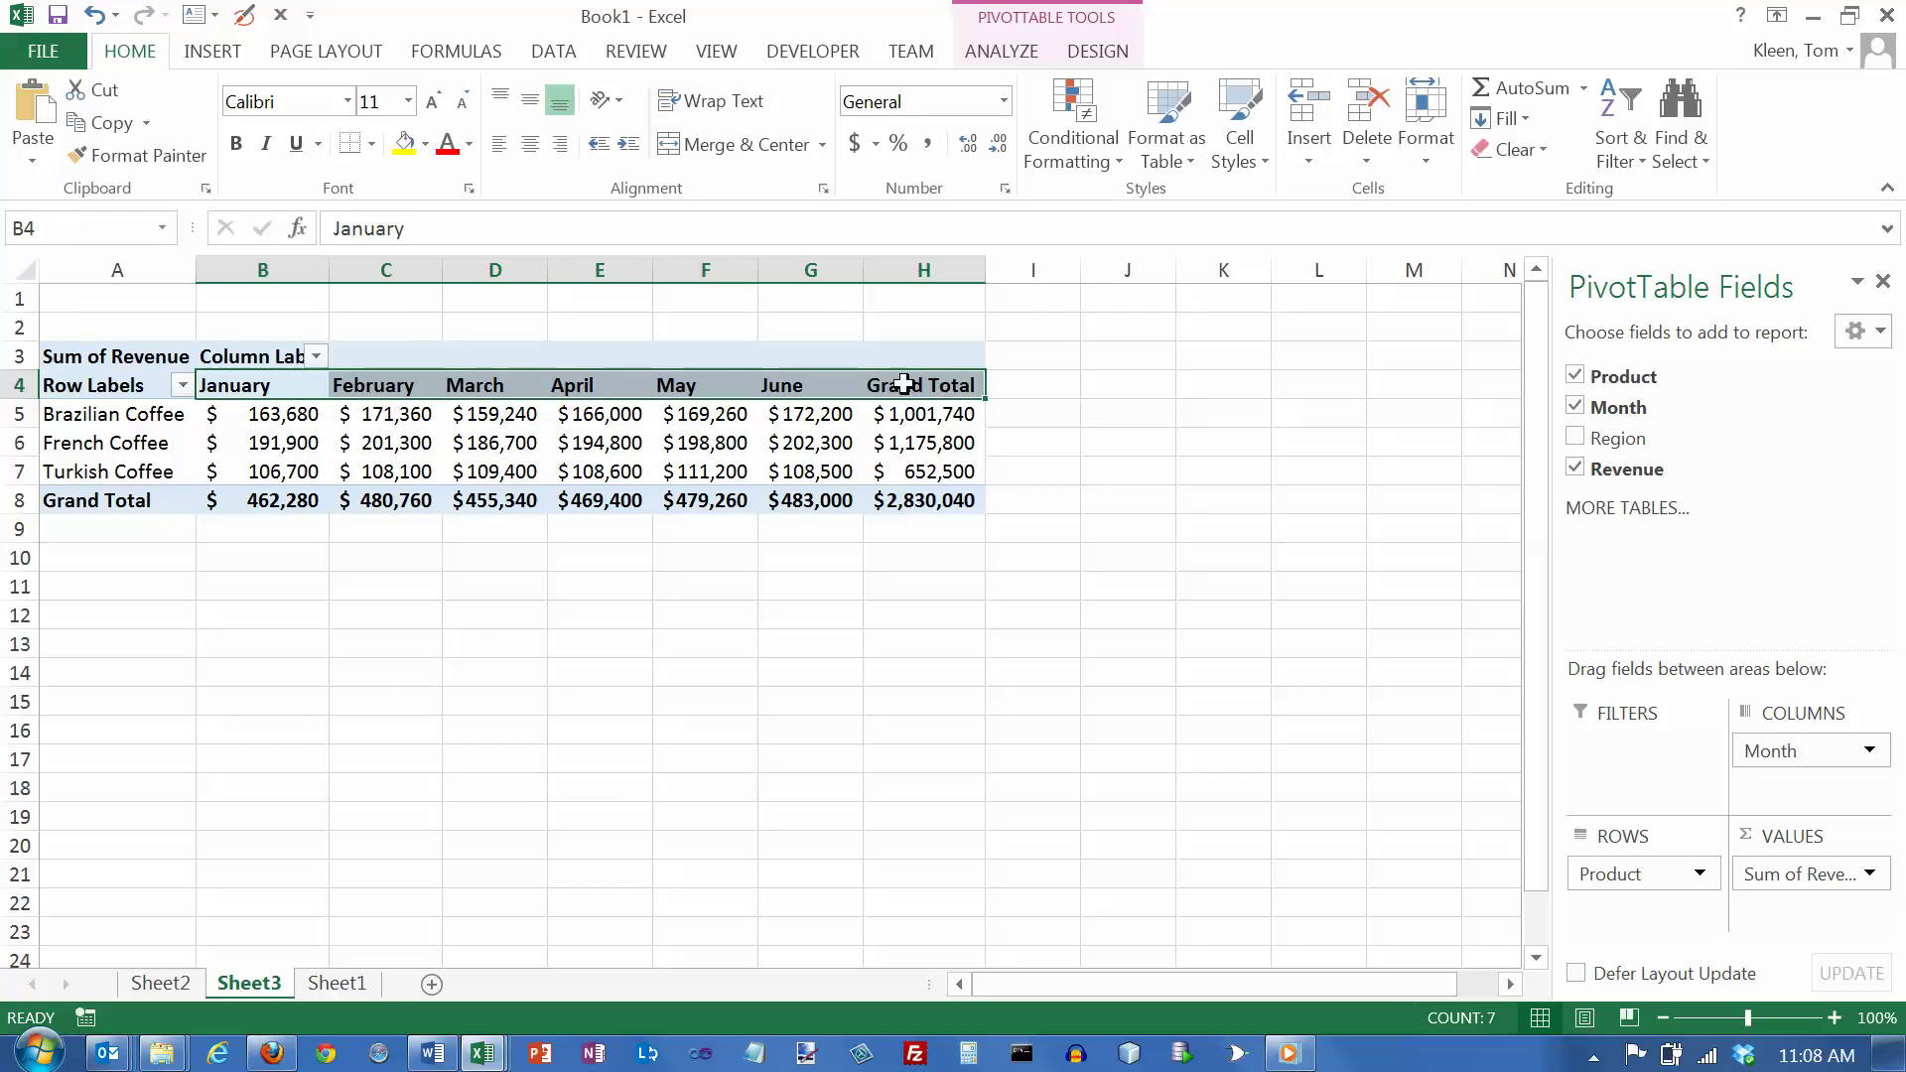
pyautogui.click(560, 145)
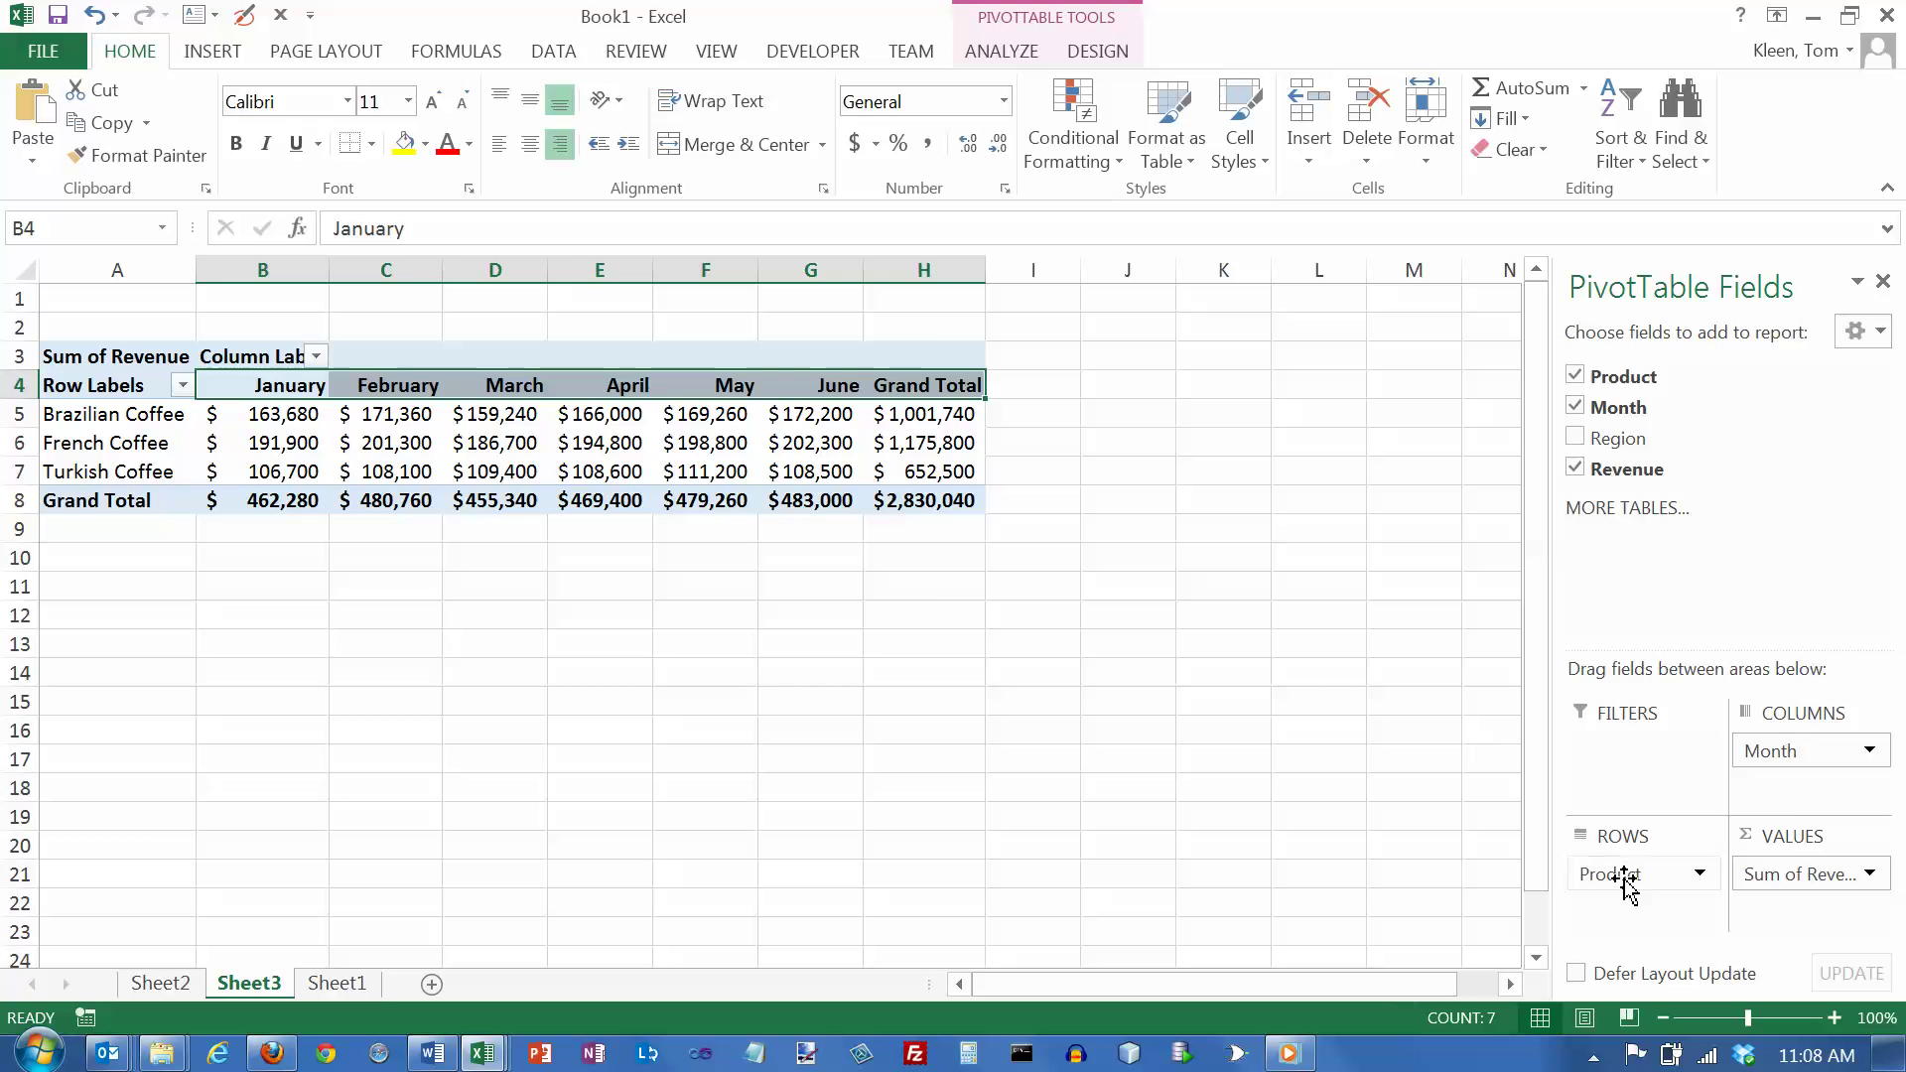
# - Swap the fields so Product sits in COLUMNS and Month in ROWS
pyautogui.moveTo(1624, 879); pyautogui.dragTo(1777, 789)
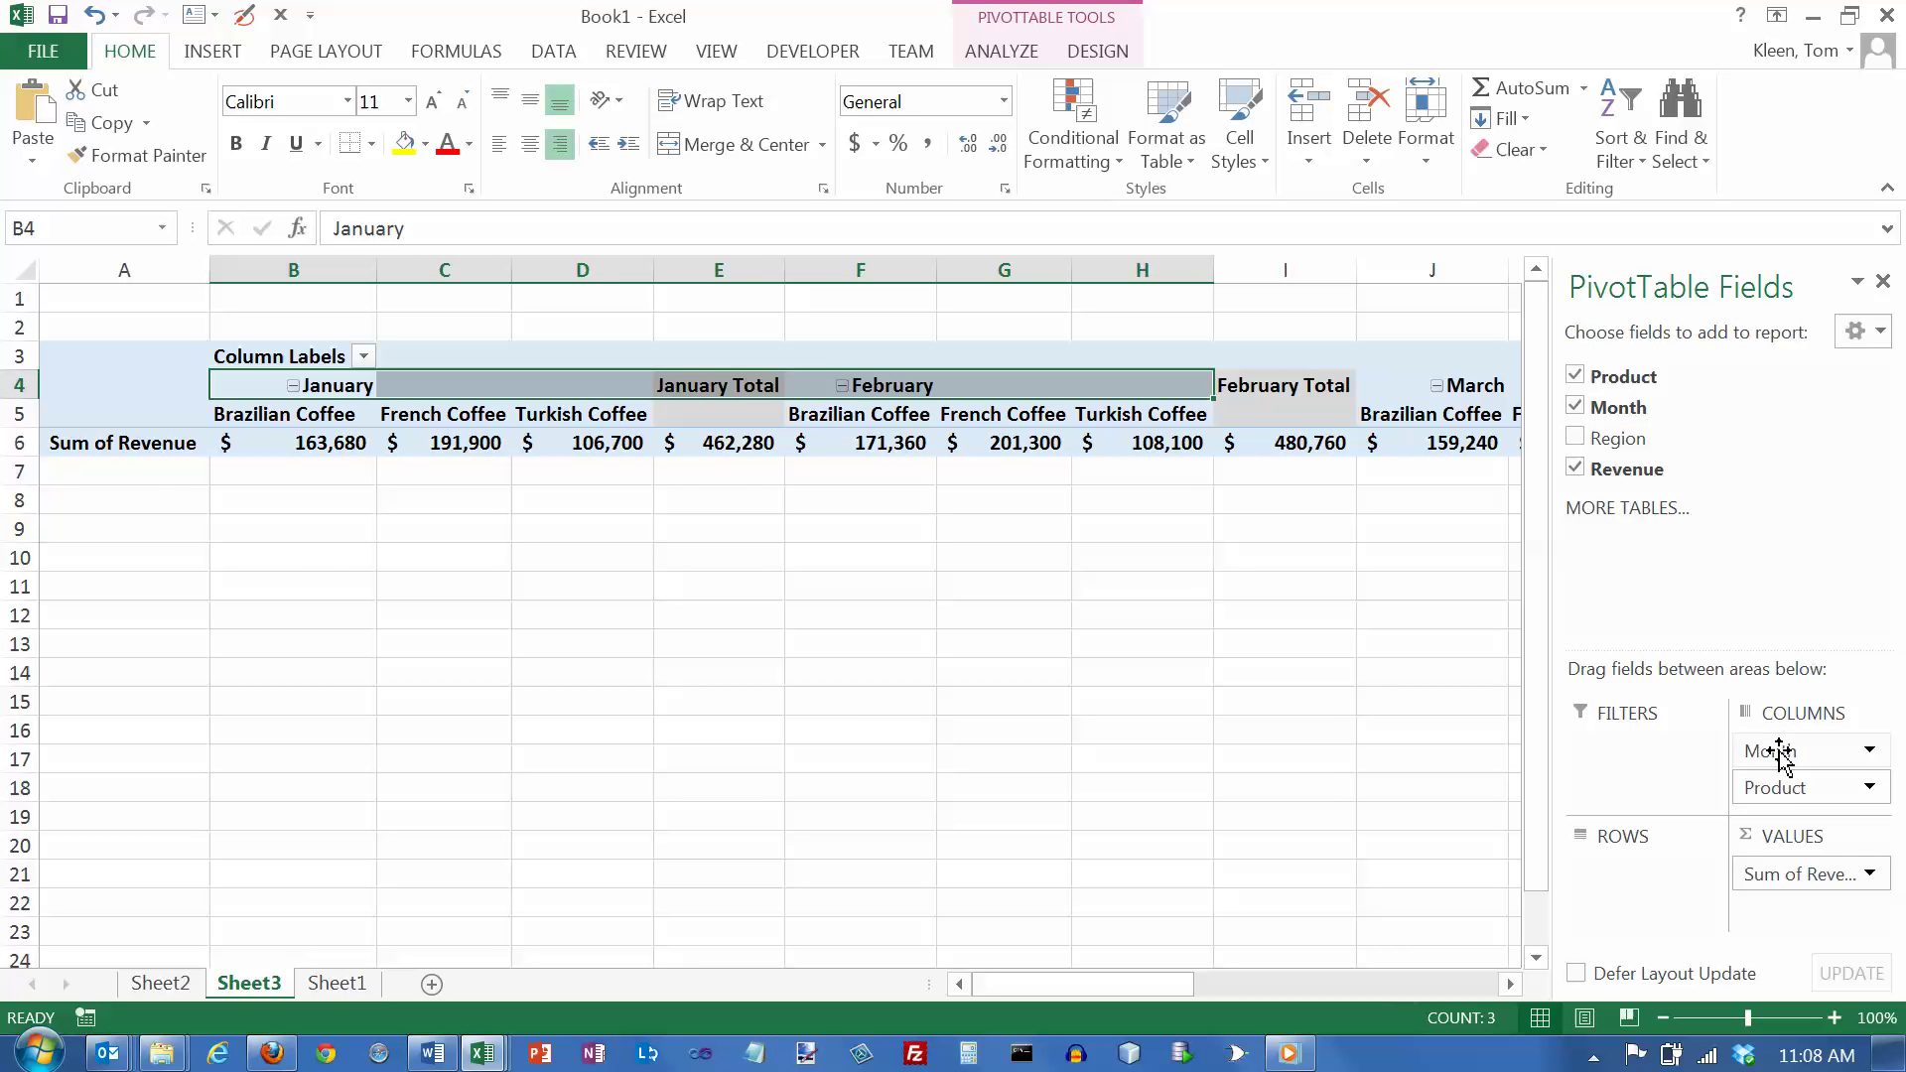
pyautogui.moveTo(1780, 755); pyautogui.dragTo(1643, 910)
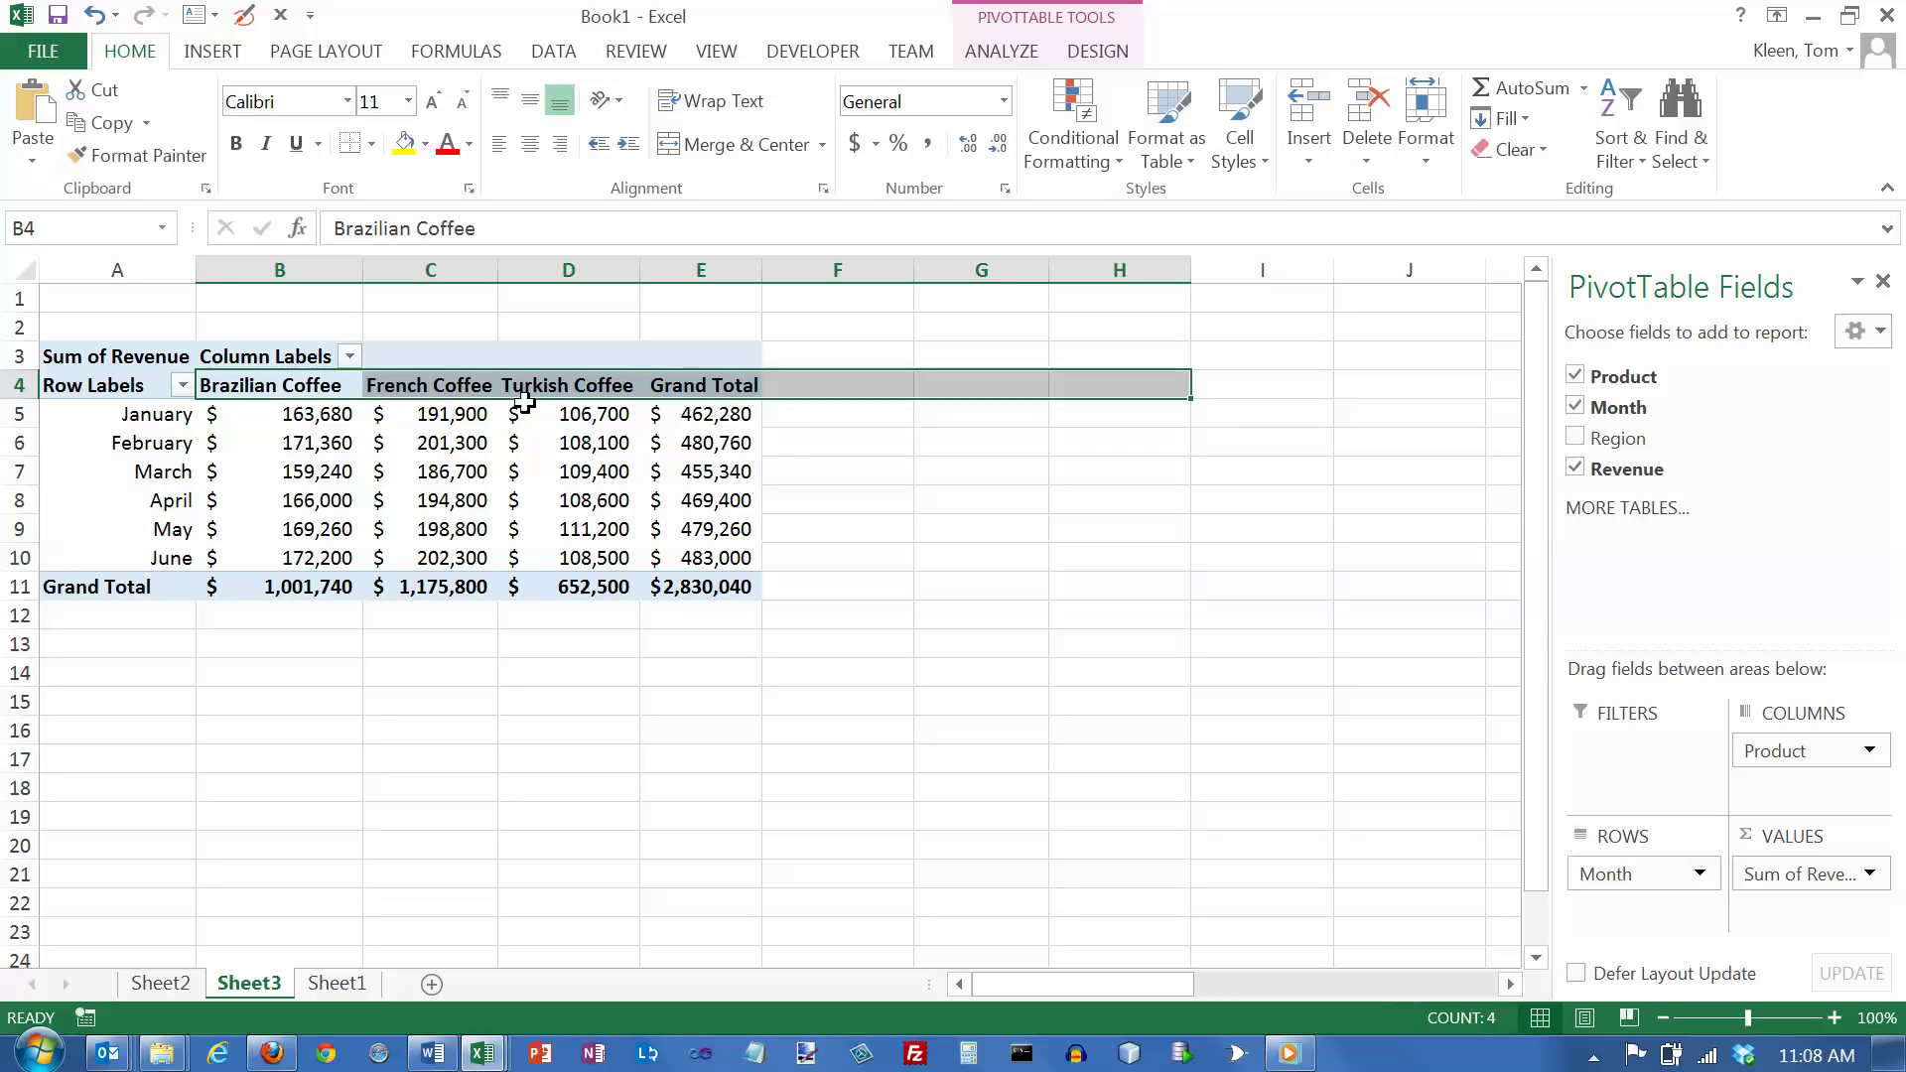
pyautogui.moveTo(549, 454)
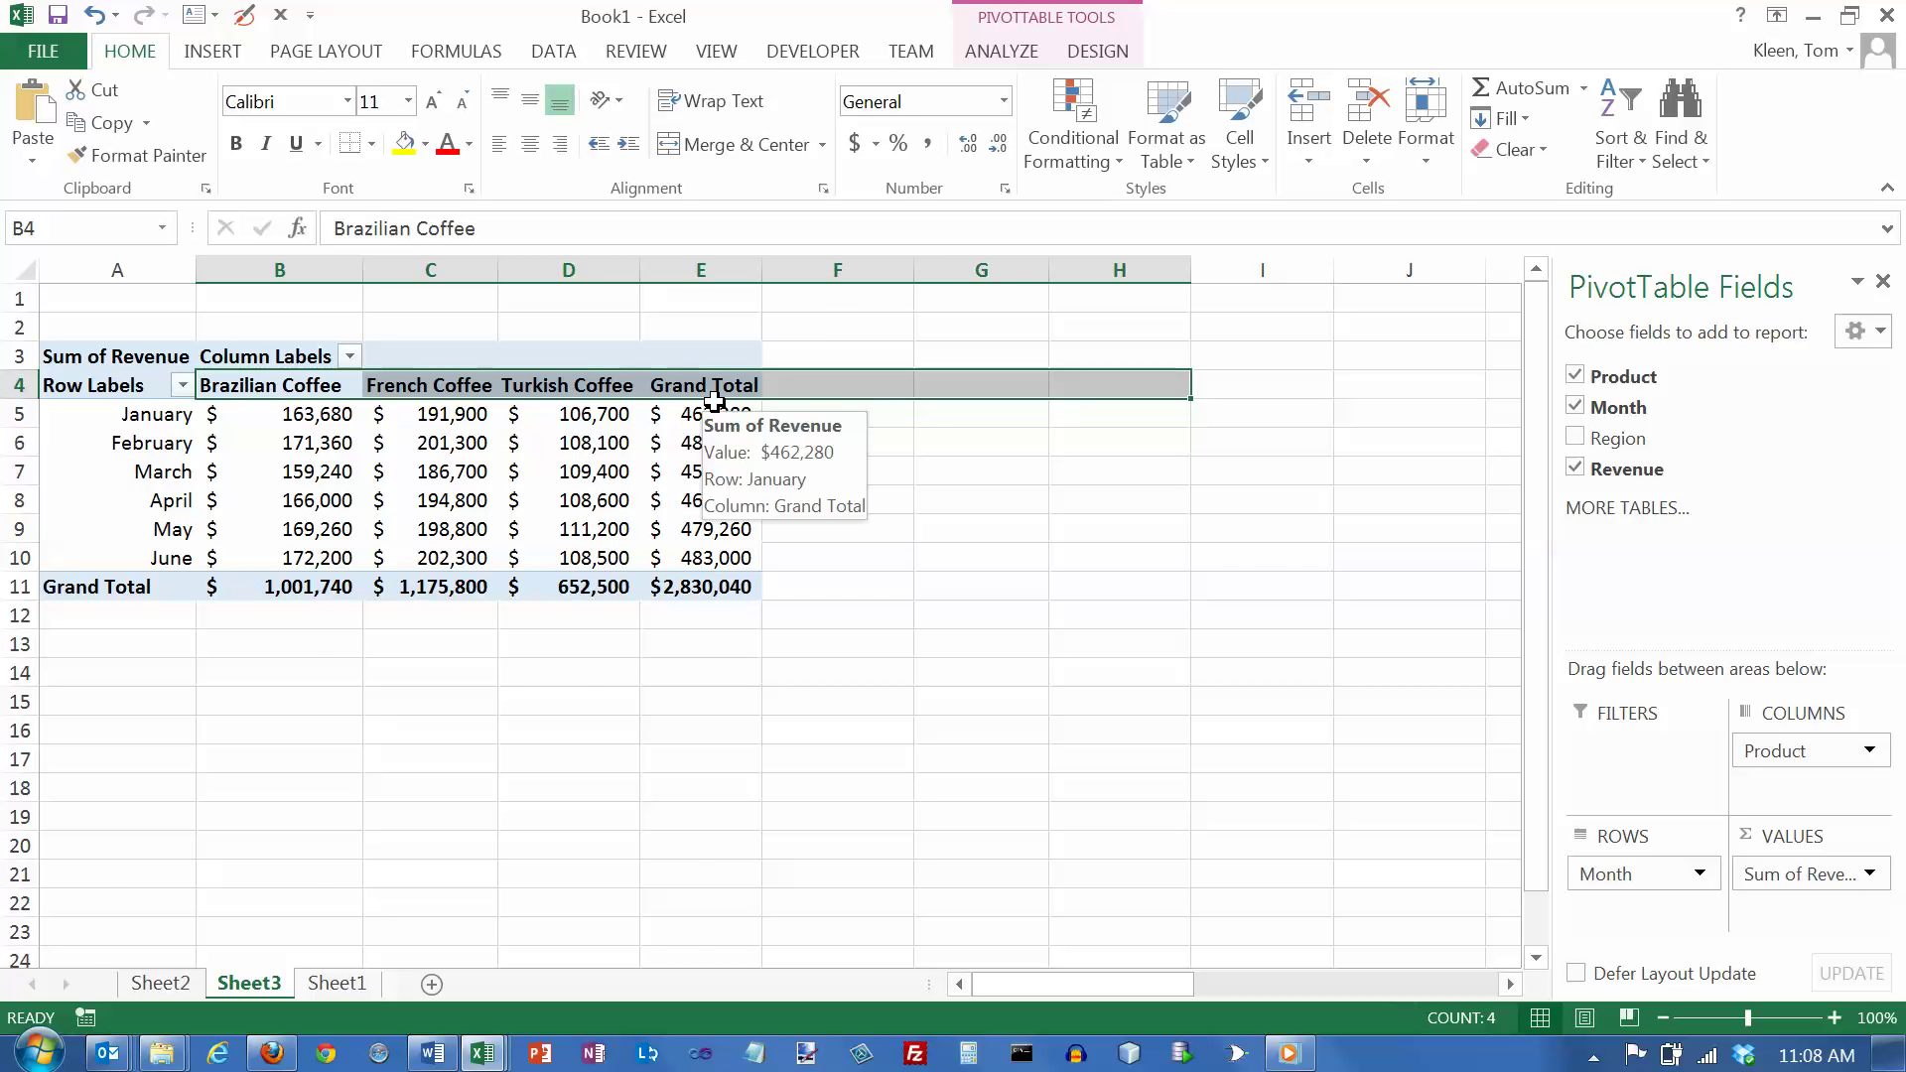
# - Add the Region field to the PivotTable rows
pyautogui.click(1575, 439)
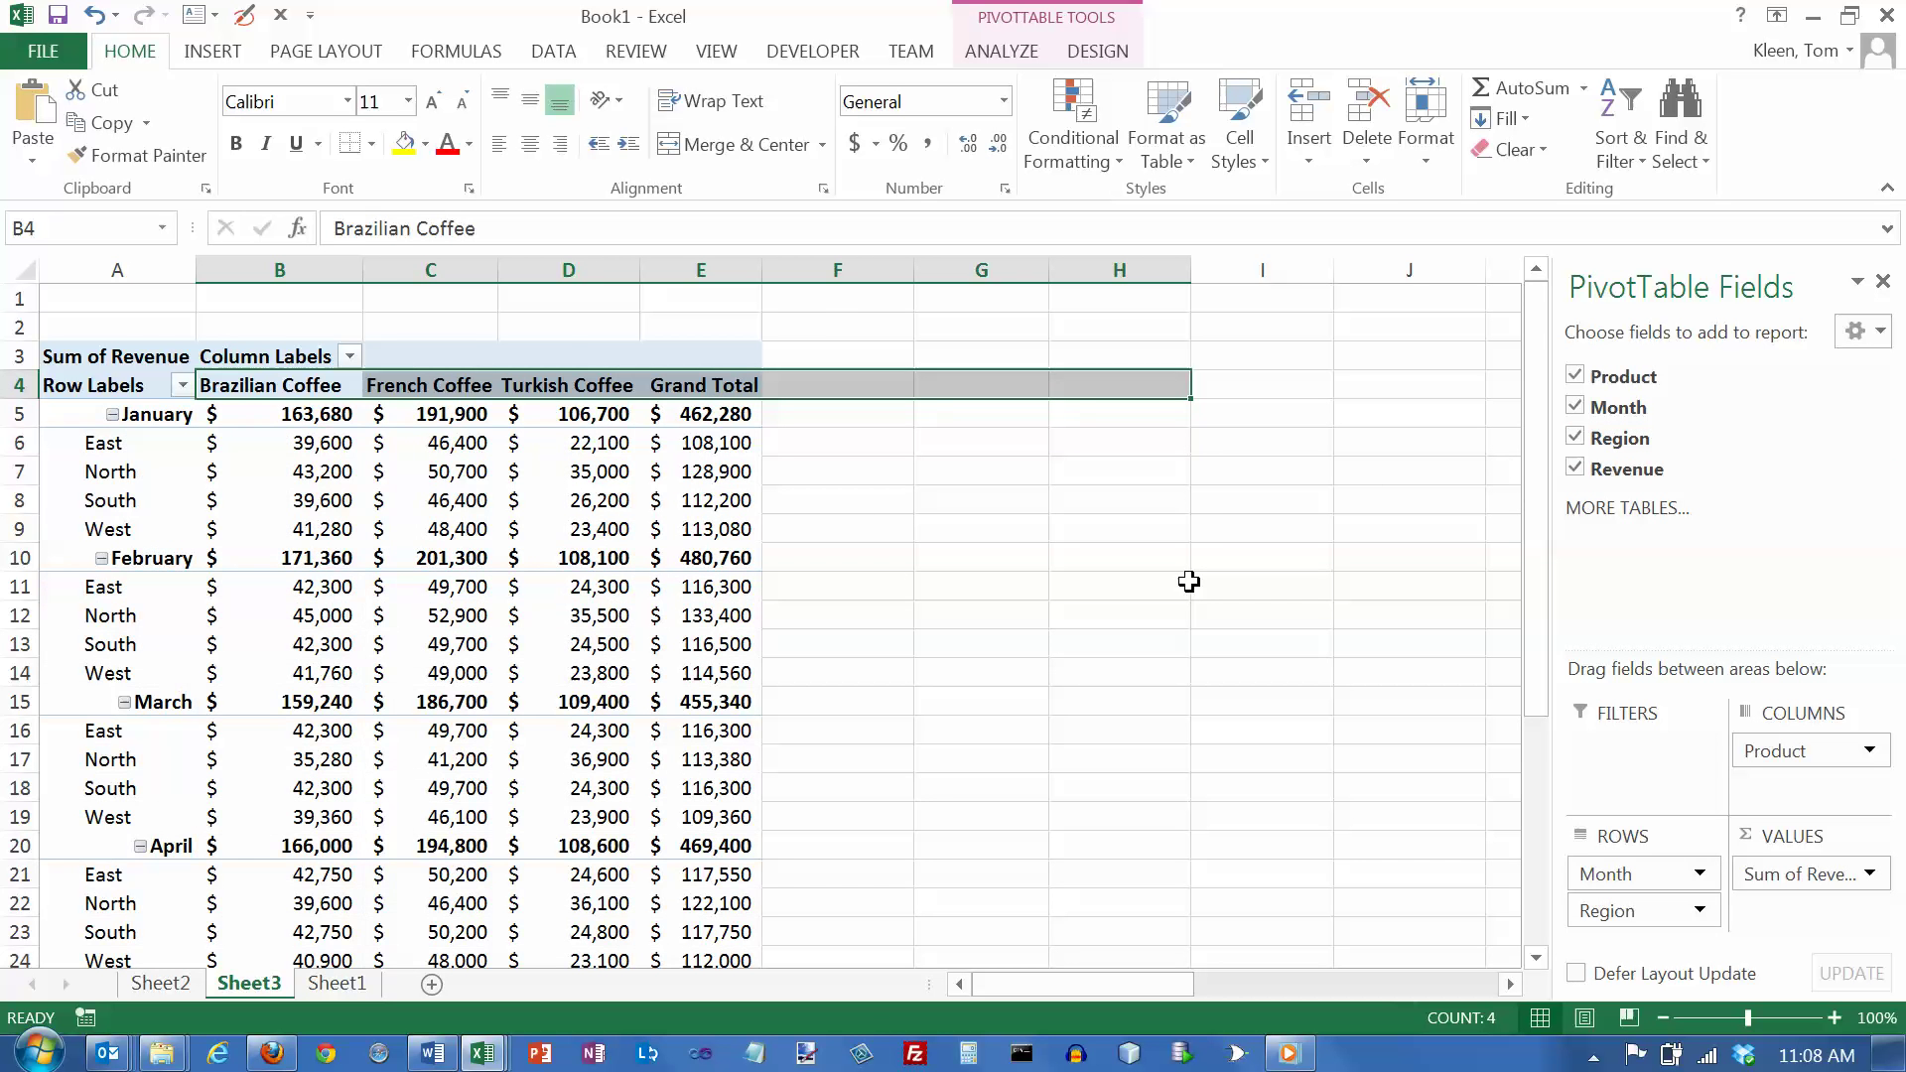
pyautogui.scroll(-4, 1190, 582)
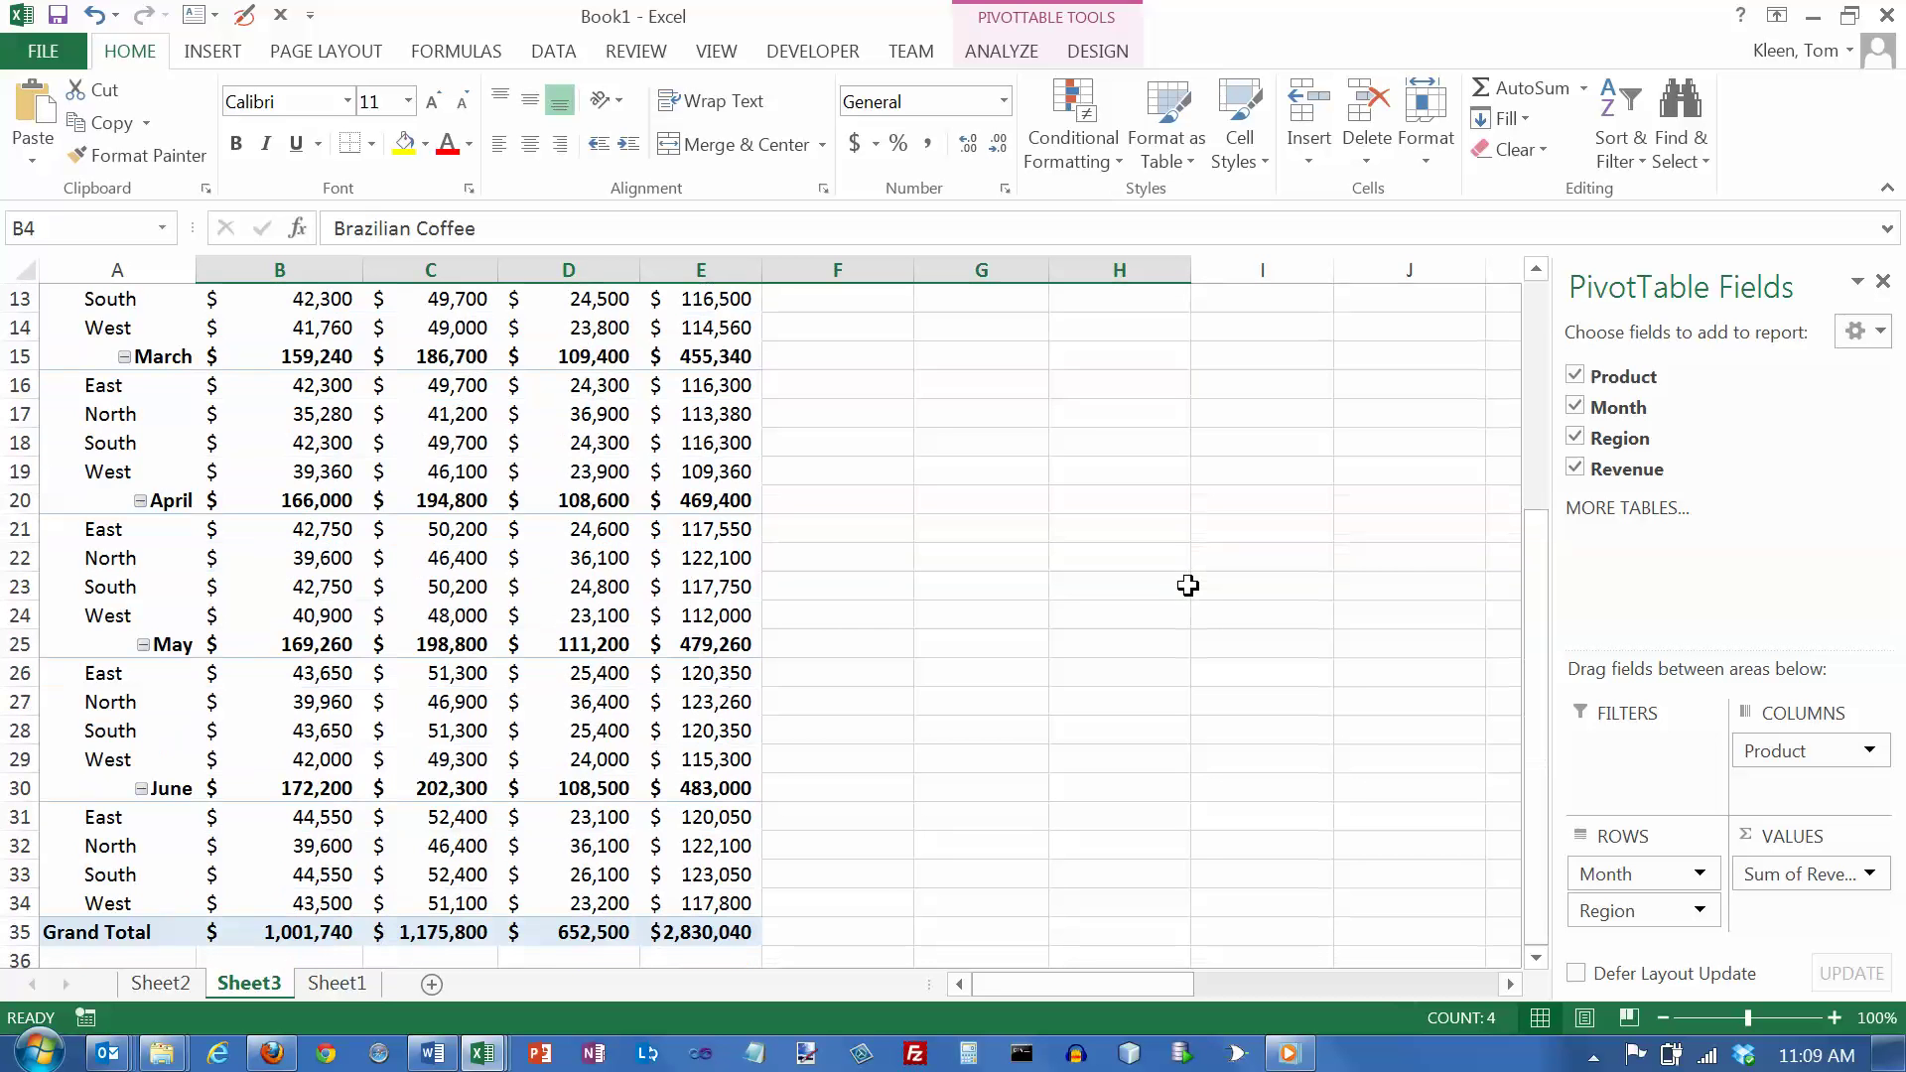
pyautogui.scroll(4, 1189, 586)
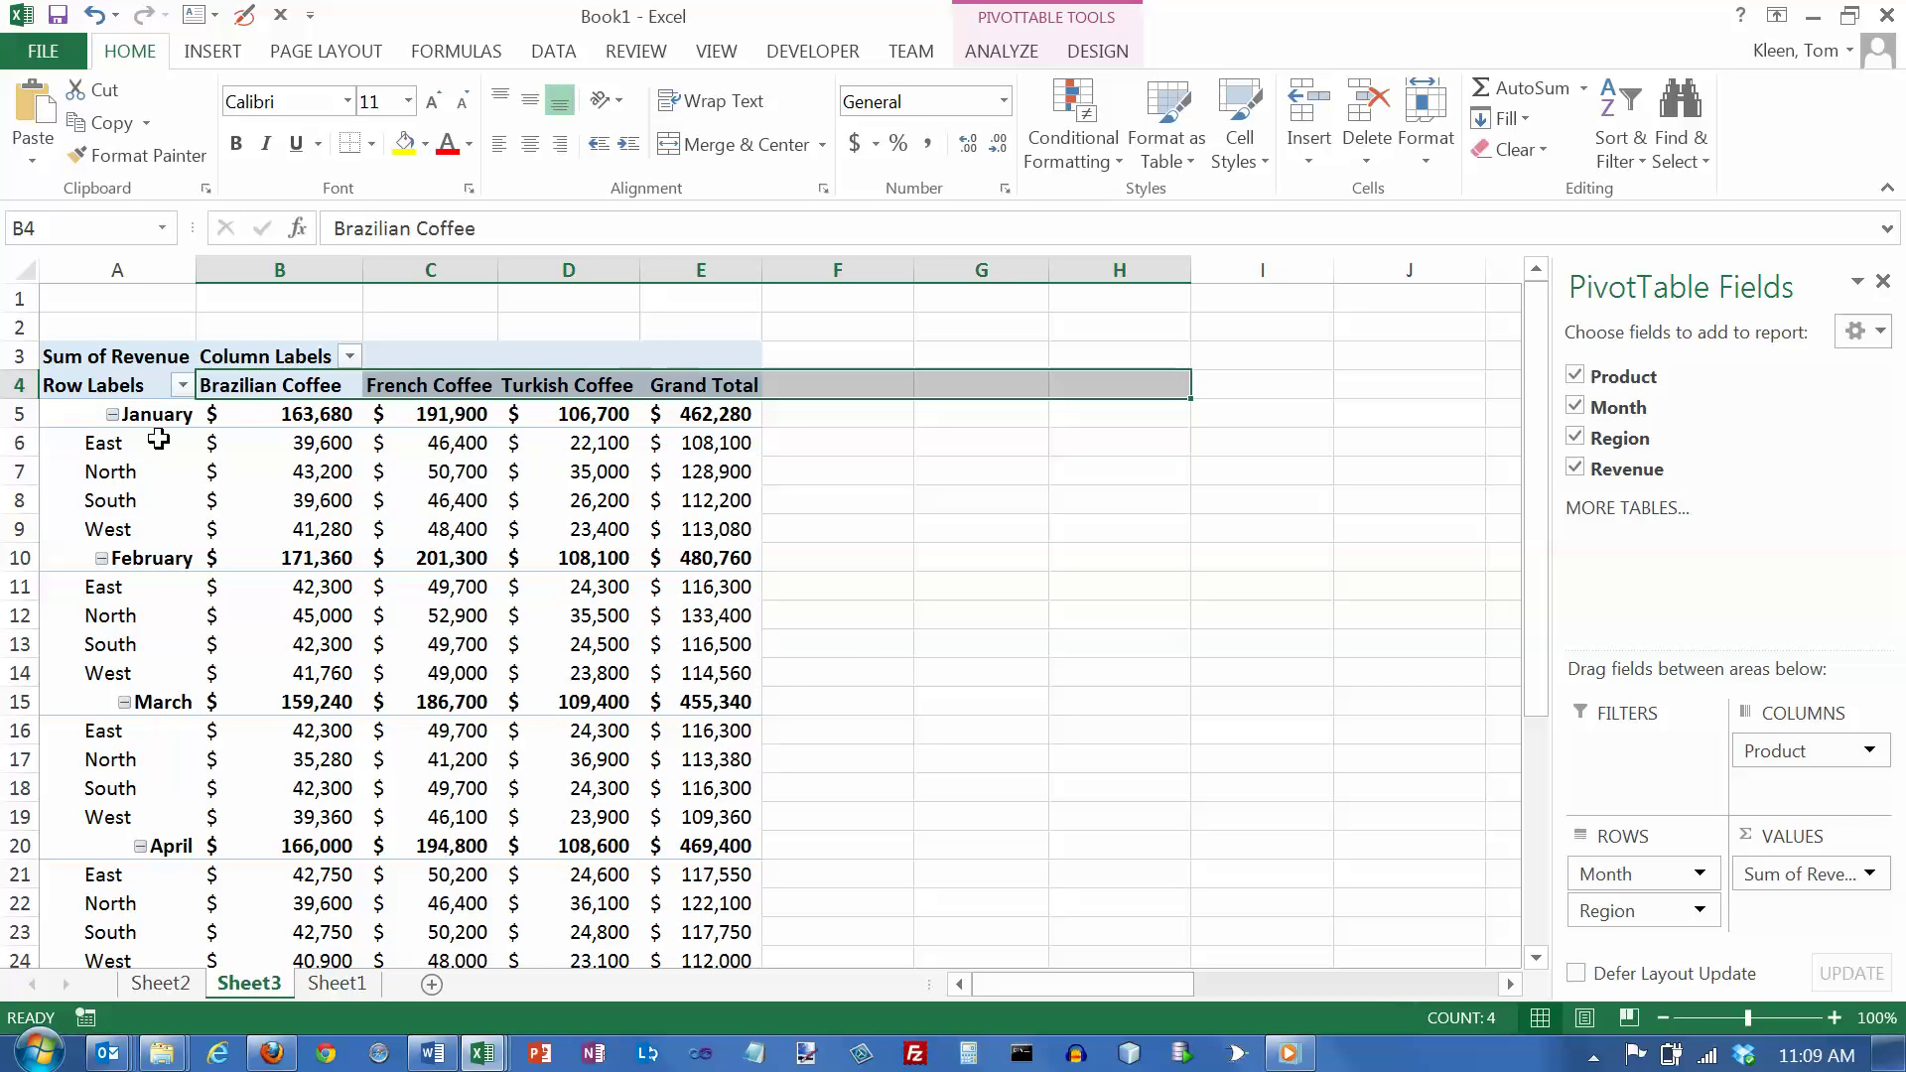
# - Move Region into COLUMNS beneath Product, then scroll through the Turkish Coffee region columns and back
pyautogui.moveTo(1630, 912); pyautogui.dragTo(1638, 918)
pyautogui.moveTo(1633, 919); pyautogui.dragTo(1767, 796)
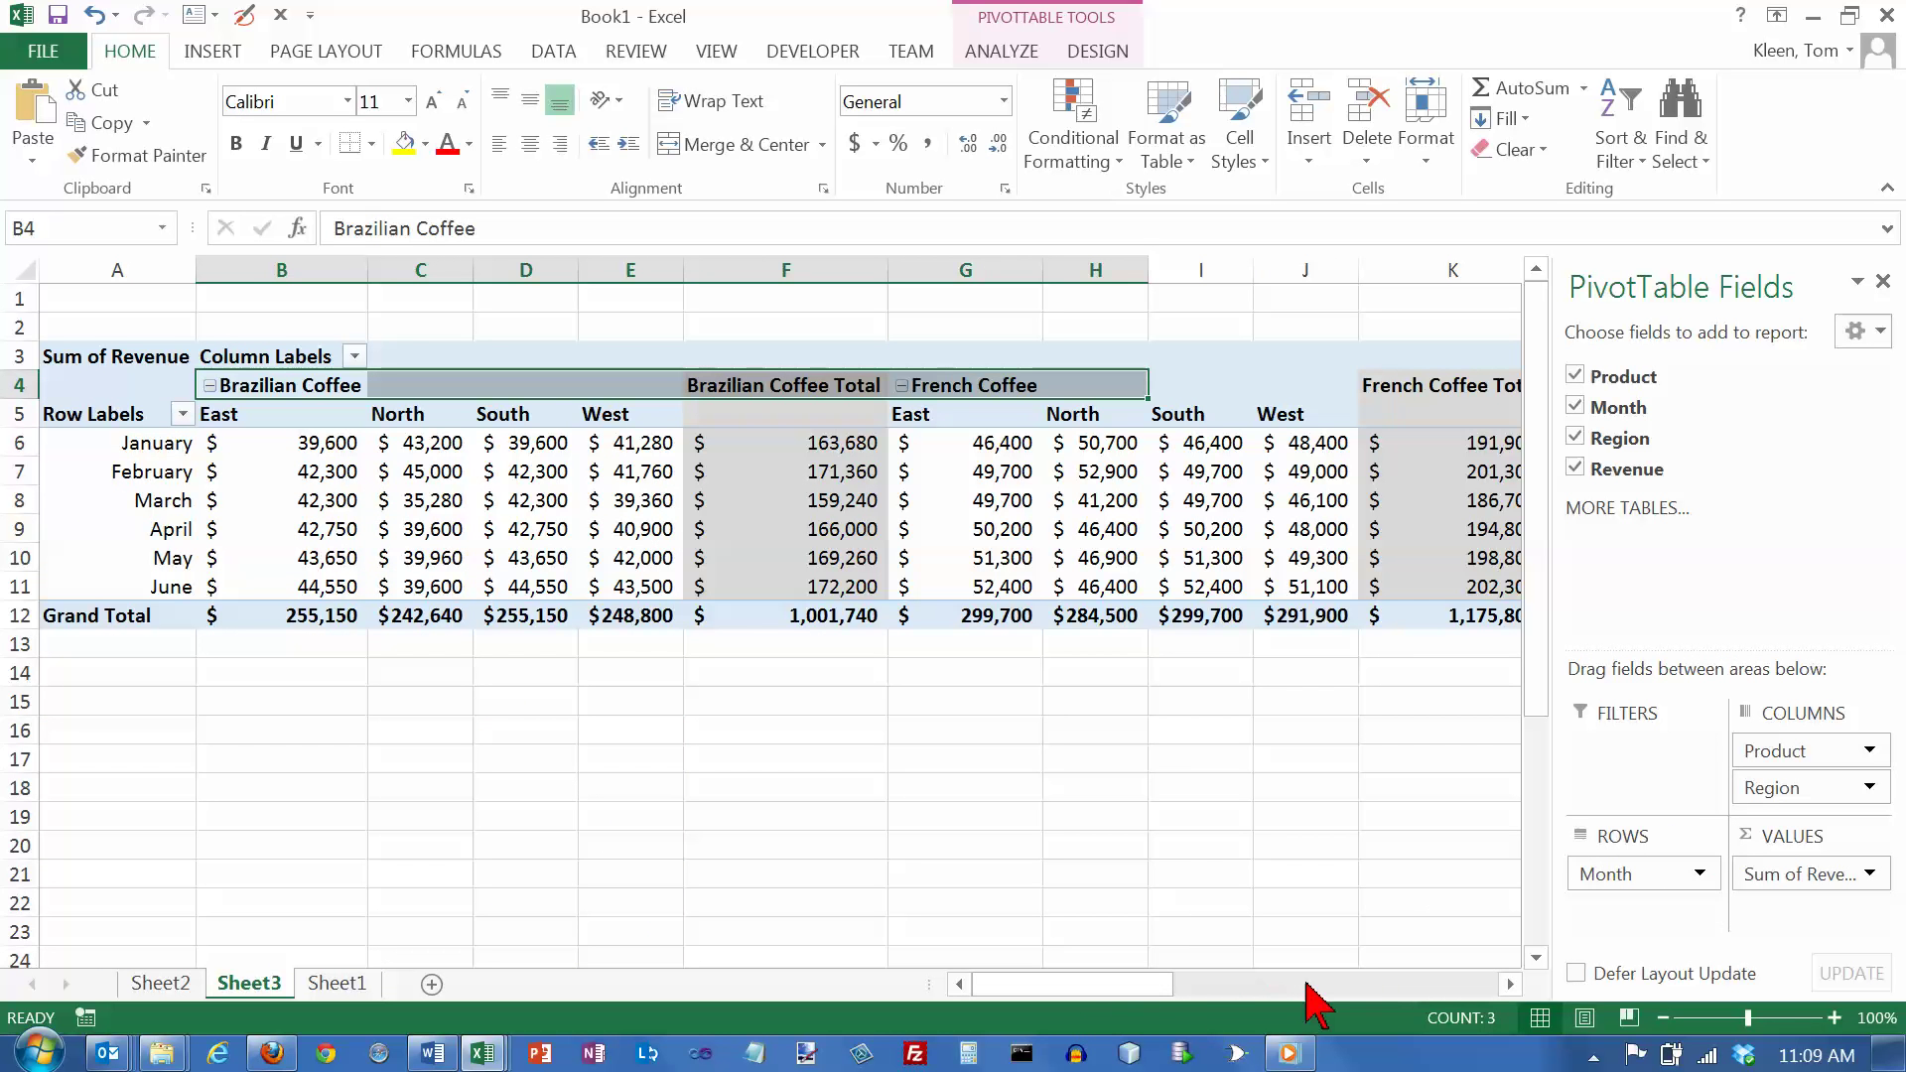
pyautogui.click(1384, 1003)
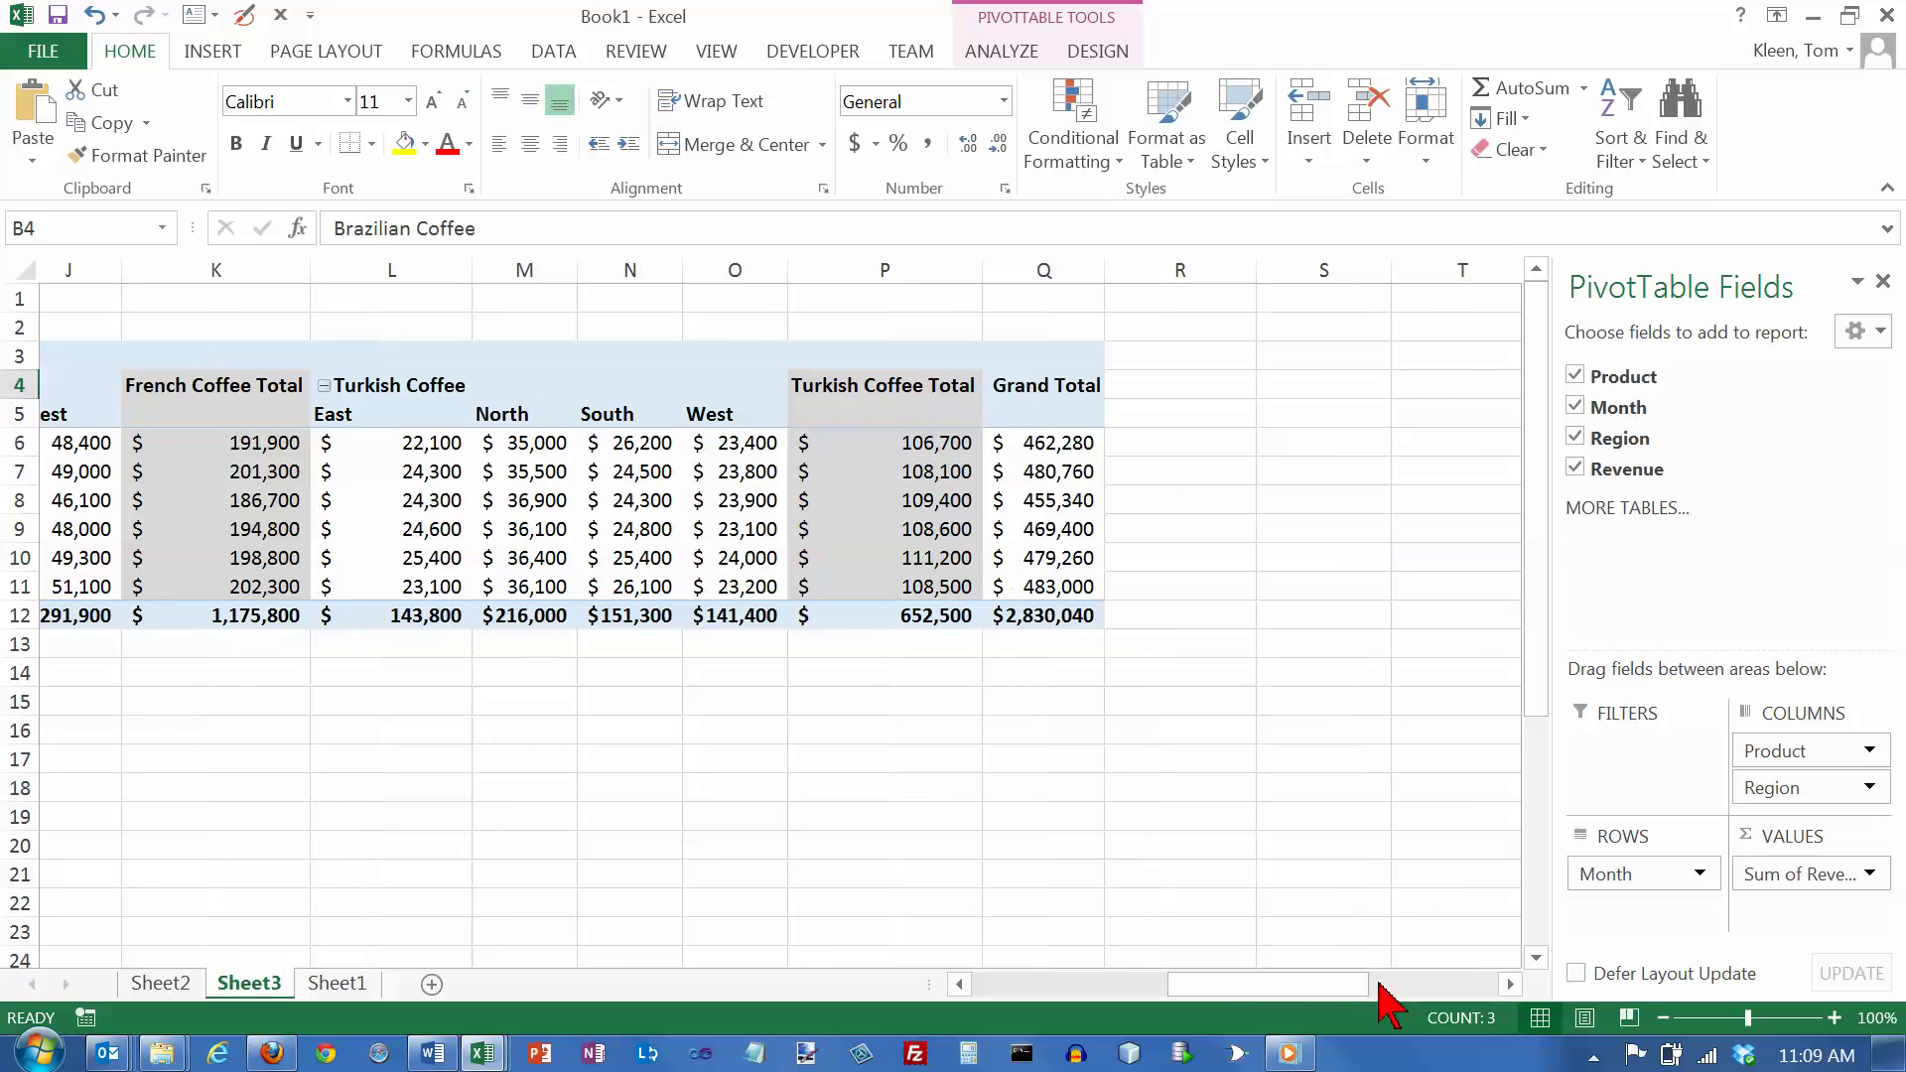
pyautogui.click(1104, 986)
pyautogui.click(1104, 986)
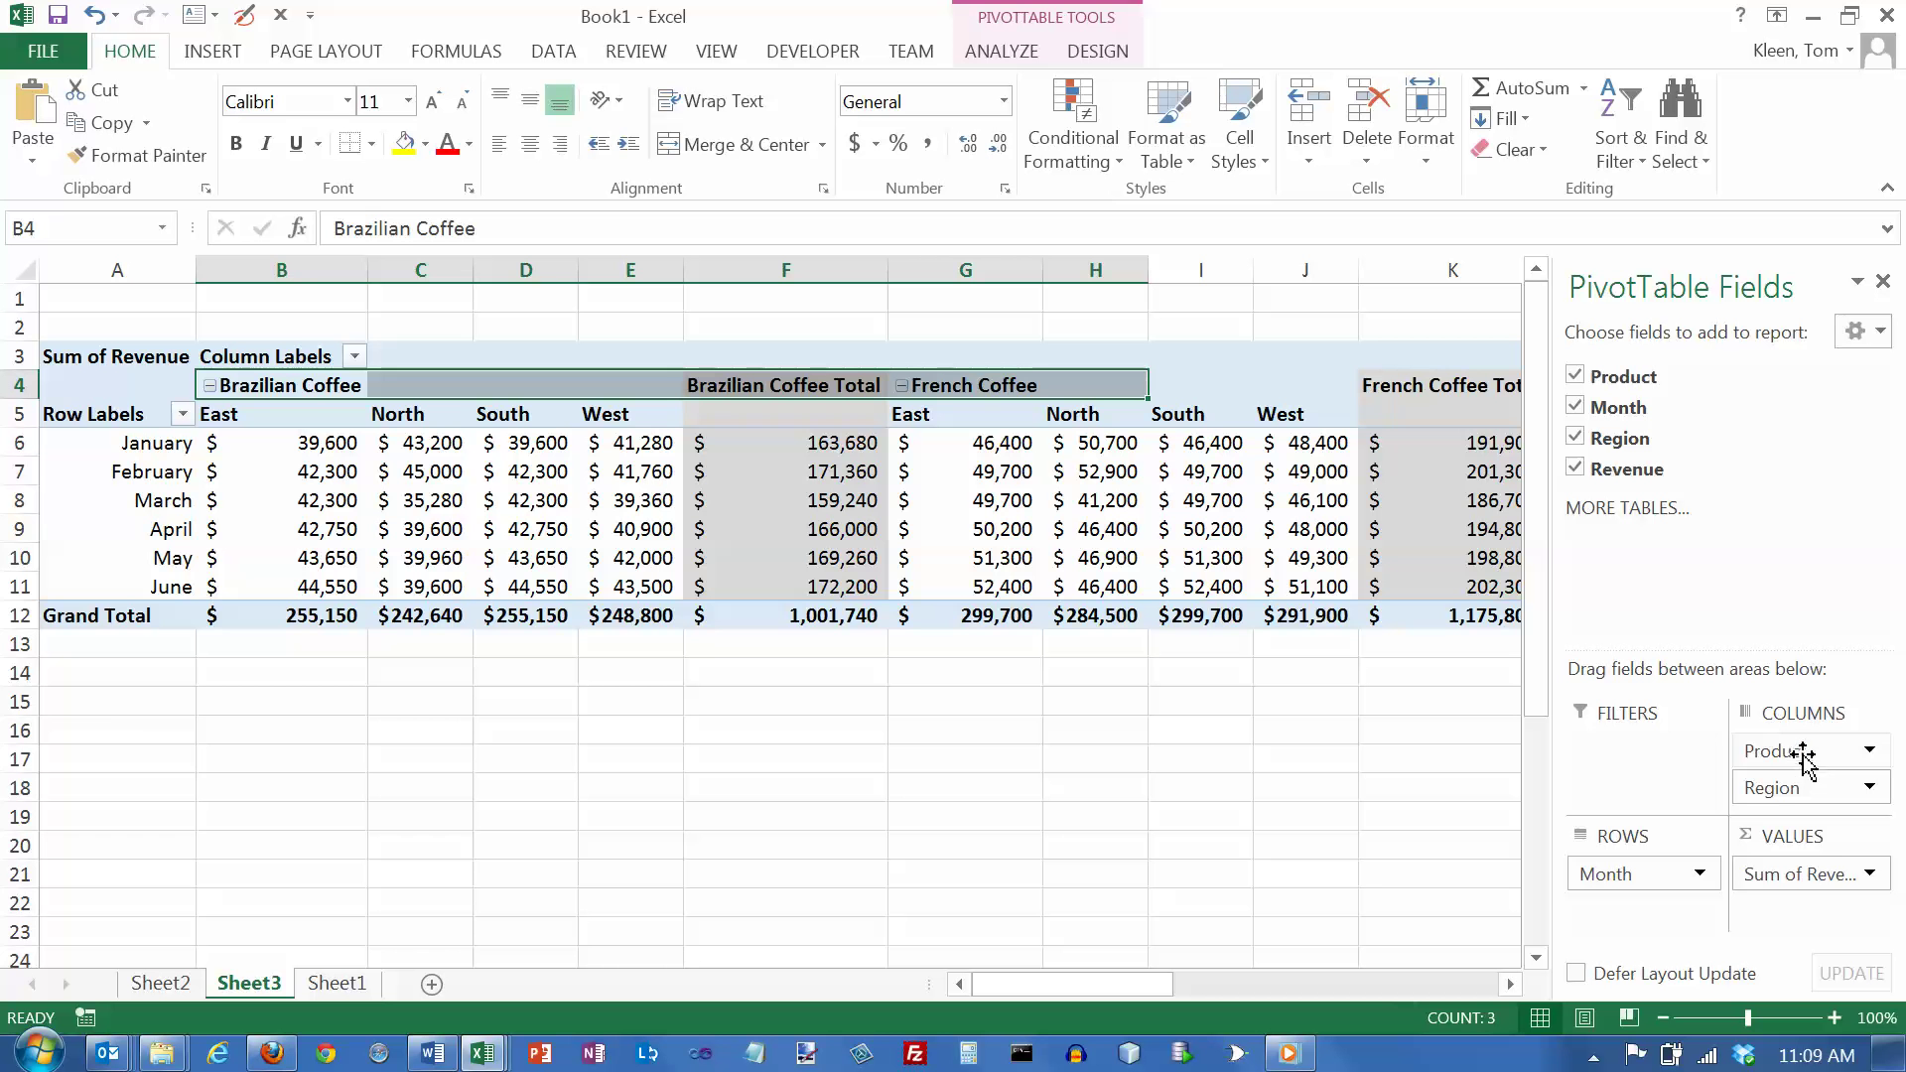
# - Put Product then Region in ROWS, move Month to COLUMNS, and select the table's labels and values
pyautogui.moveTo(1795, 751); pyautogui.dragTo(1656, 943)
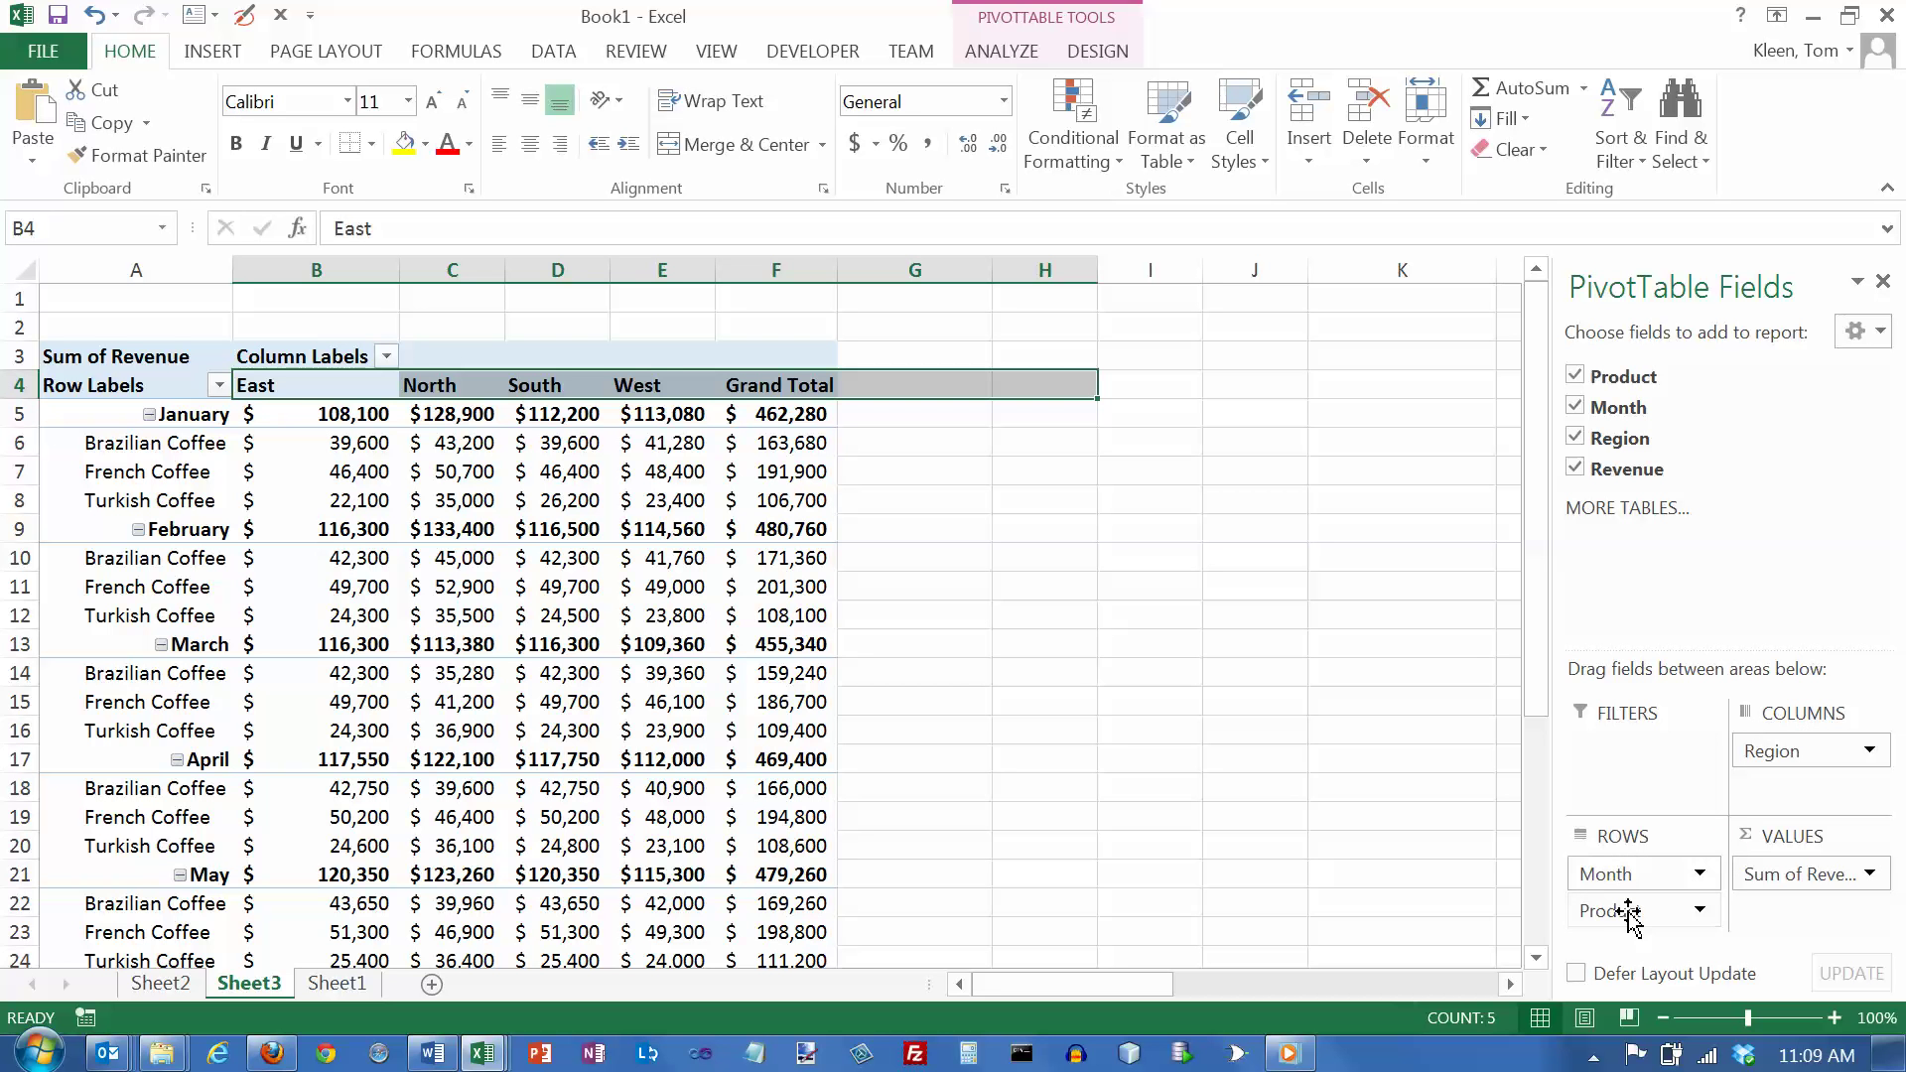
pyautogui.moveTo(1631, 913)
pyautogui.mouseDown()
pyautogui.moveTo(1629, 873)
pyautogui.moveTo(1633, 939)
pyautogui.mouseUp()
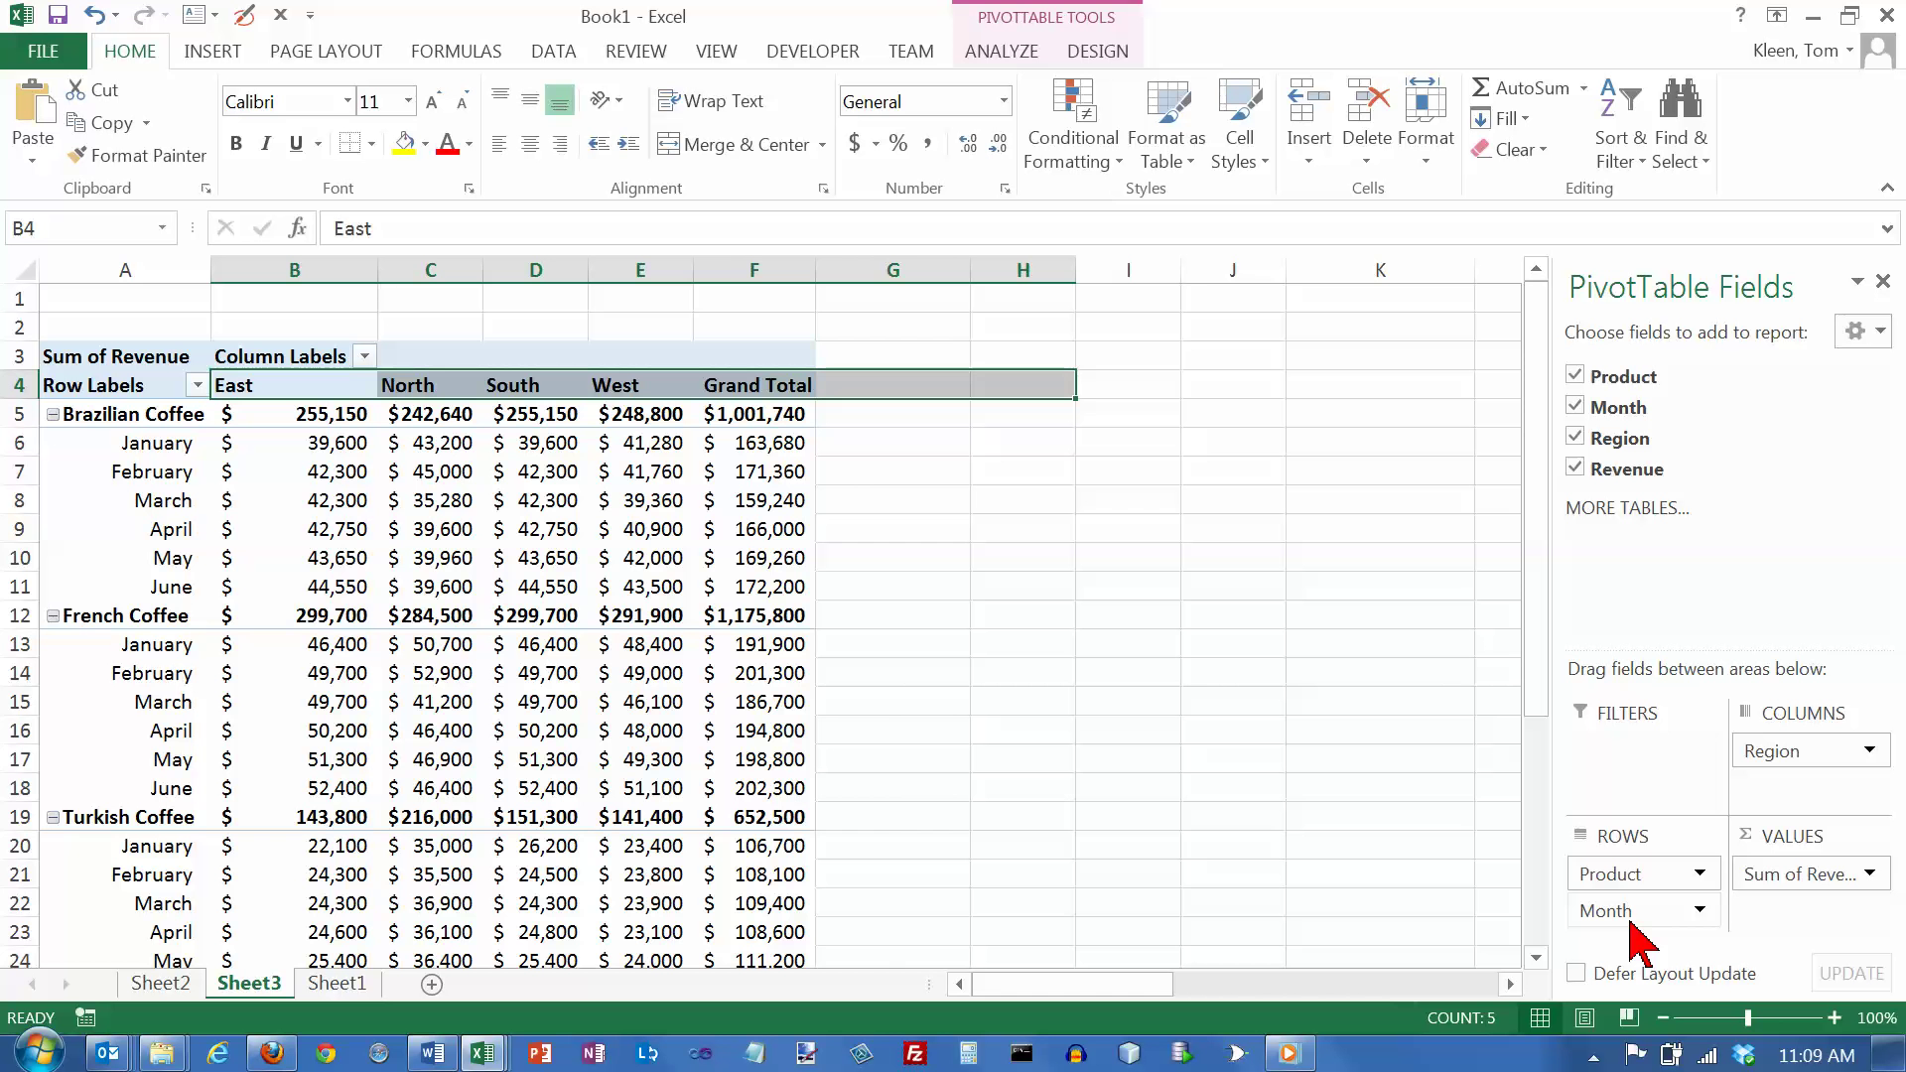
pyautogui.moveTo(1624, 913); pyautogui.dragTo(1663, 899)
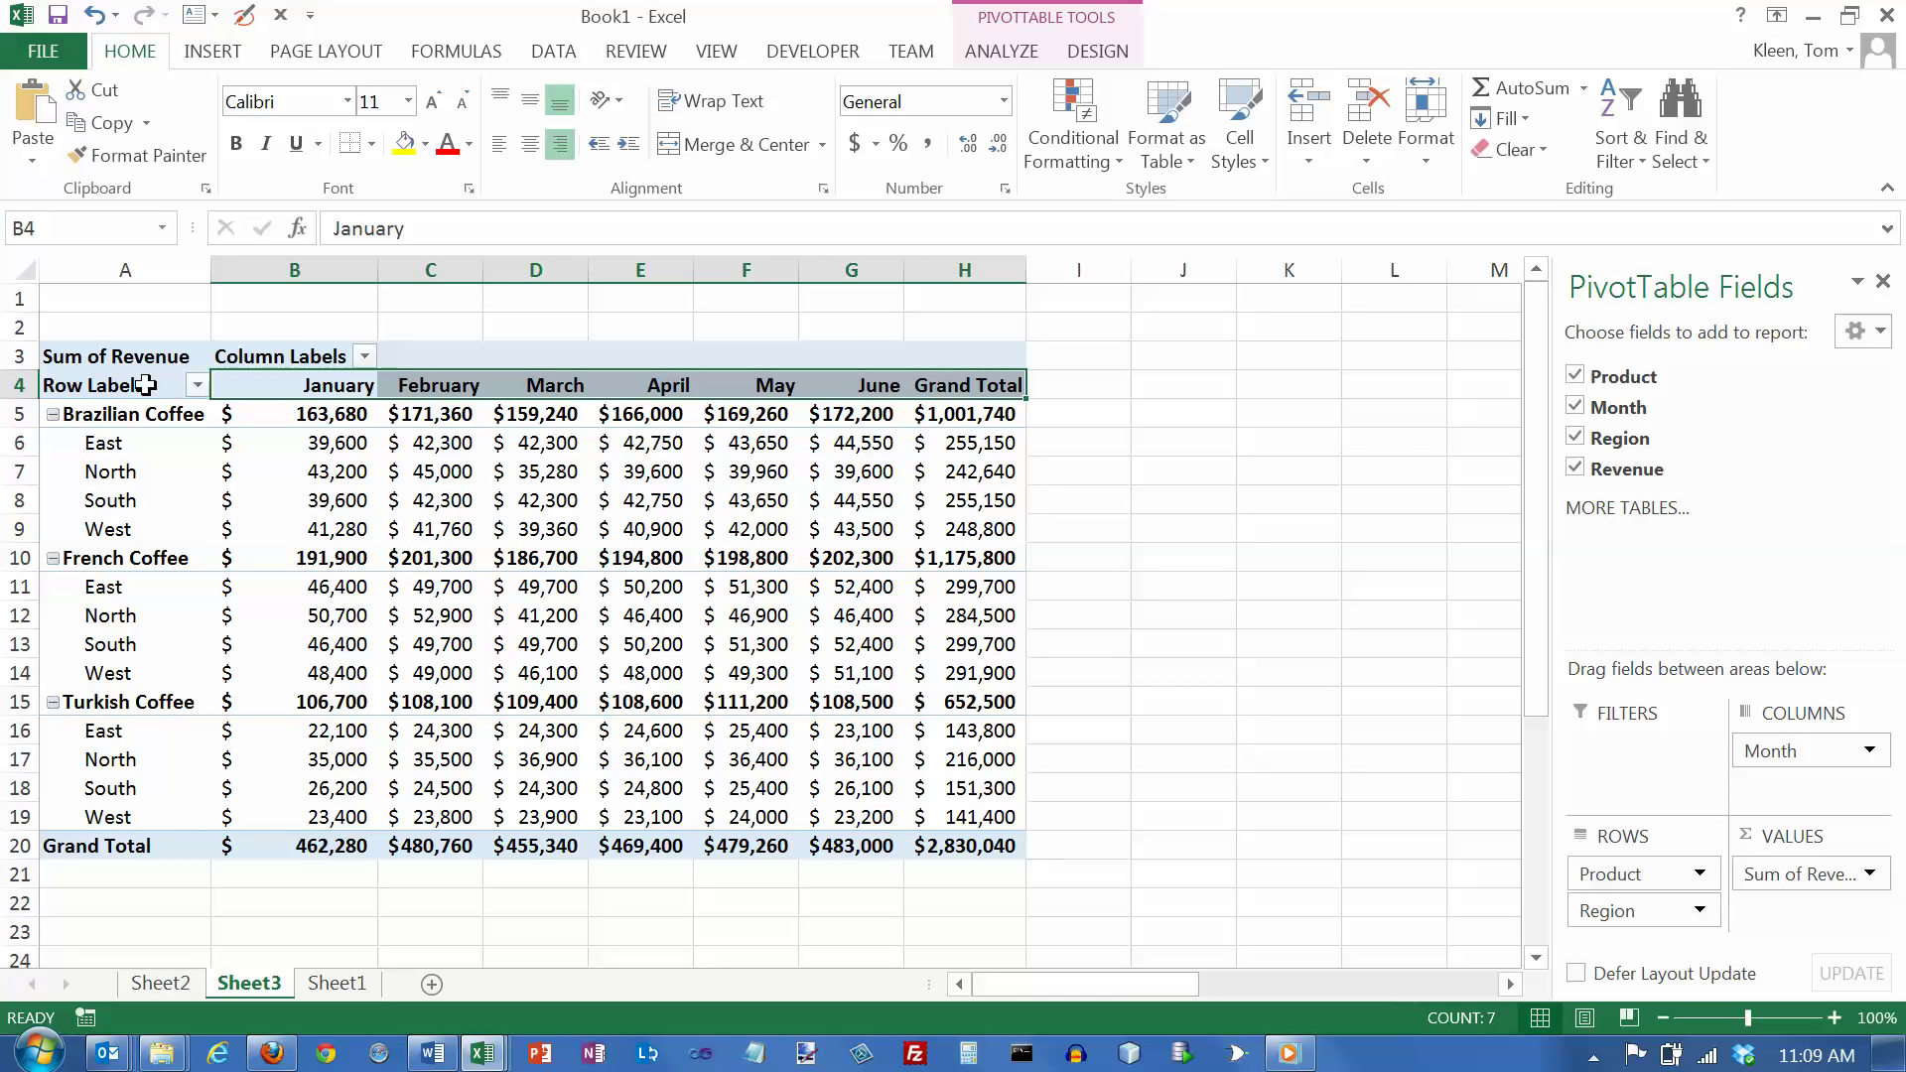
pyautogui.moveTo(146, 385); pyautogui.dragTo(993, 847)
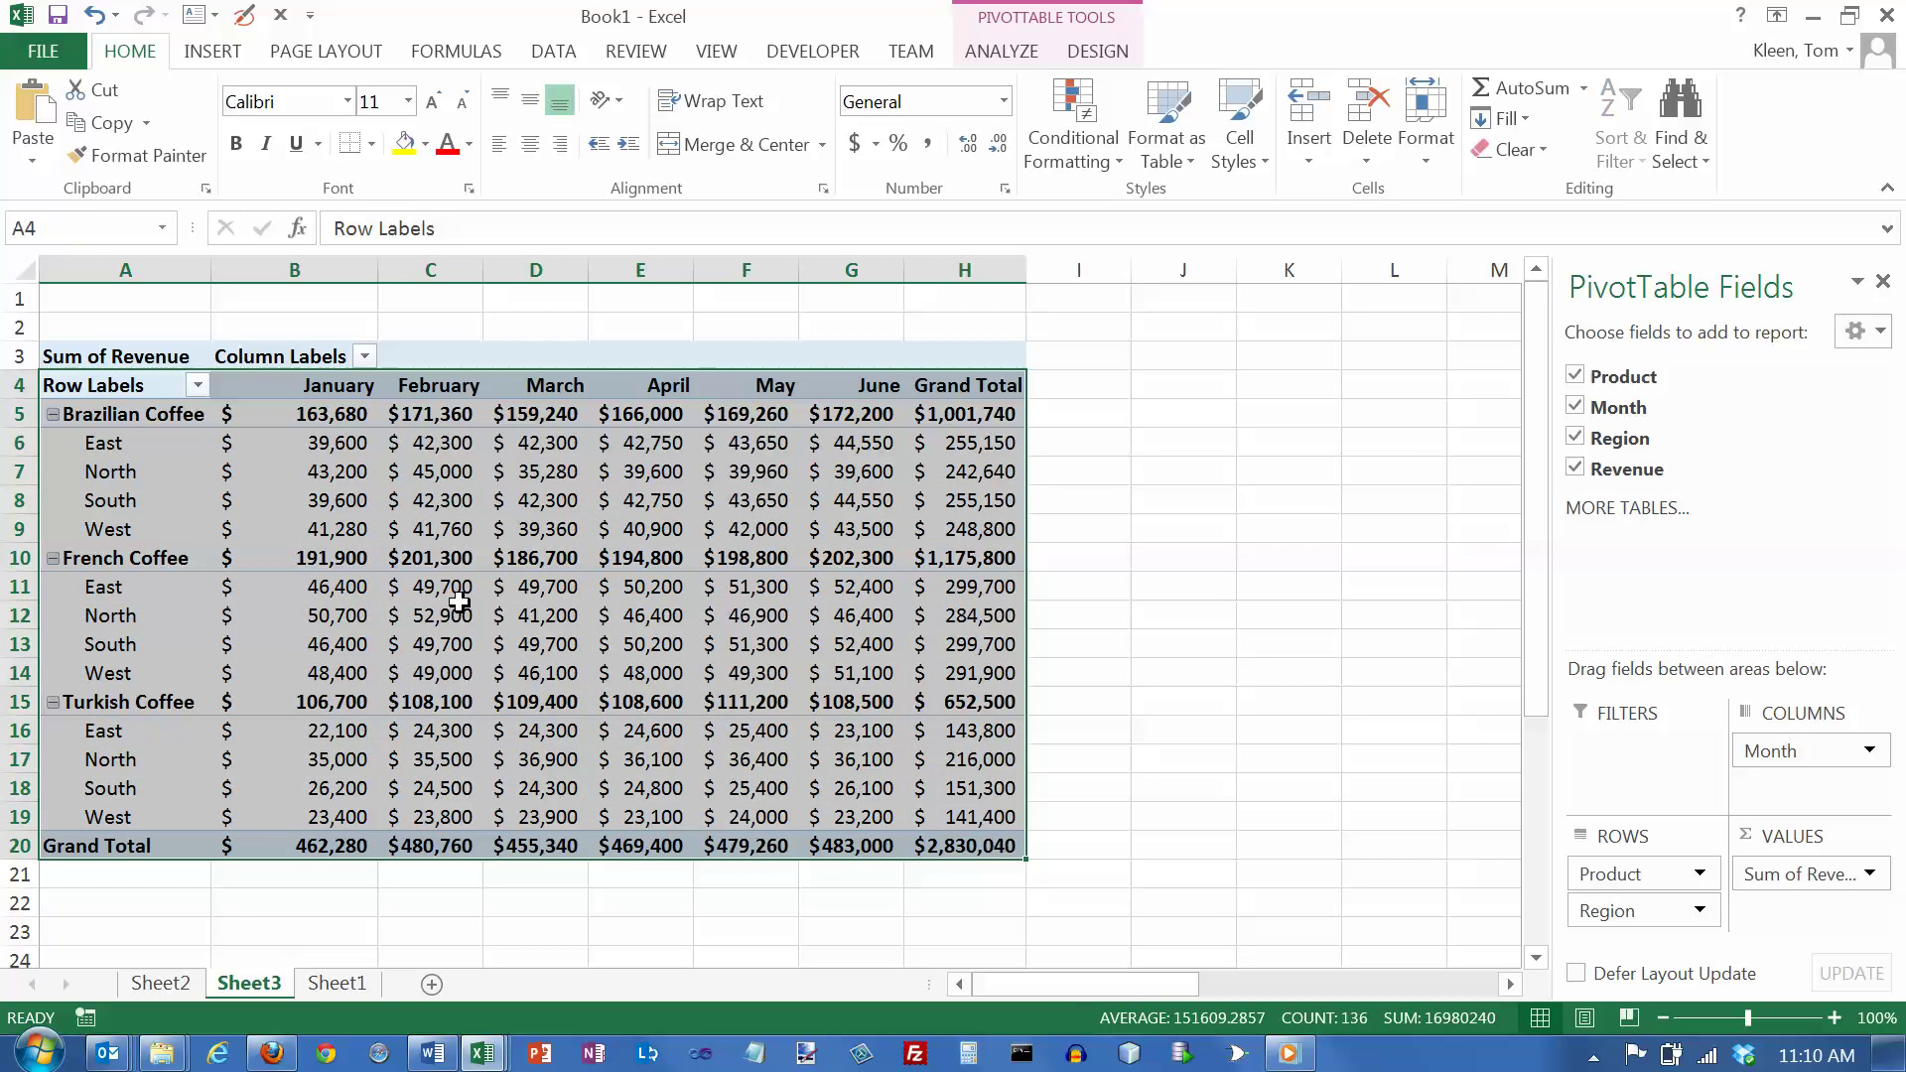
pyautogui.click(139, 420)
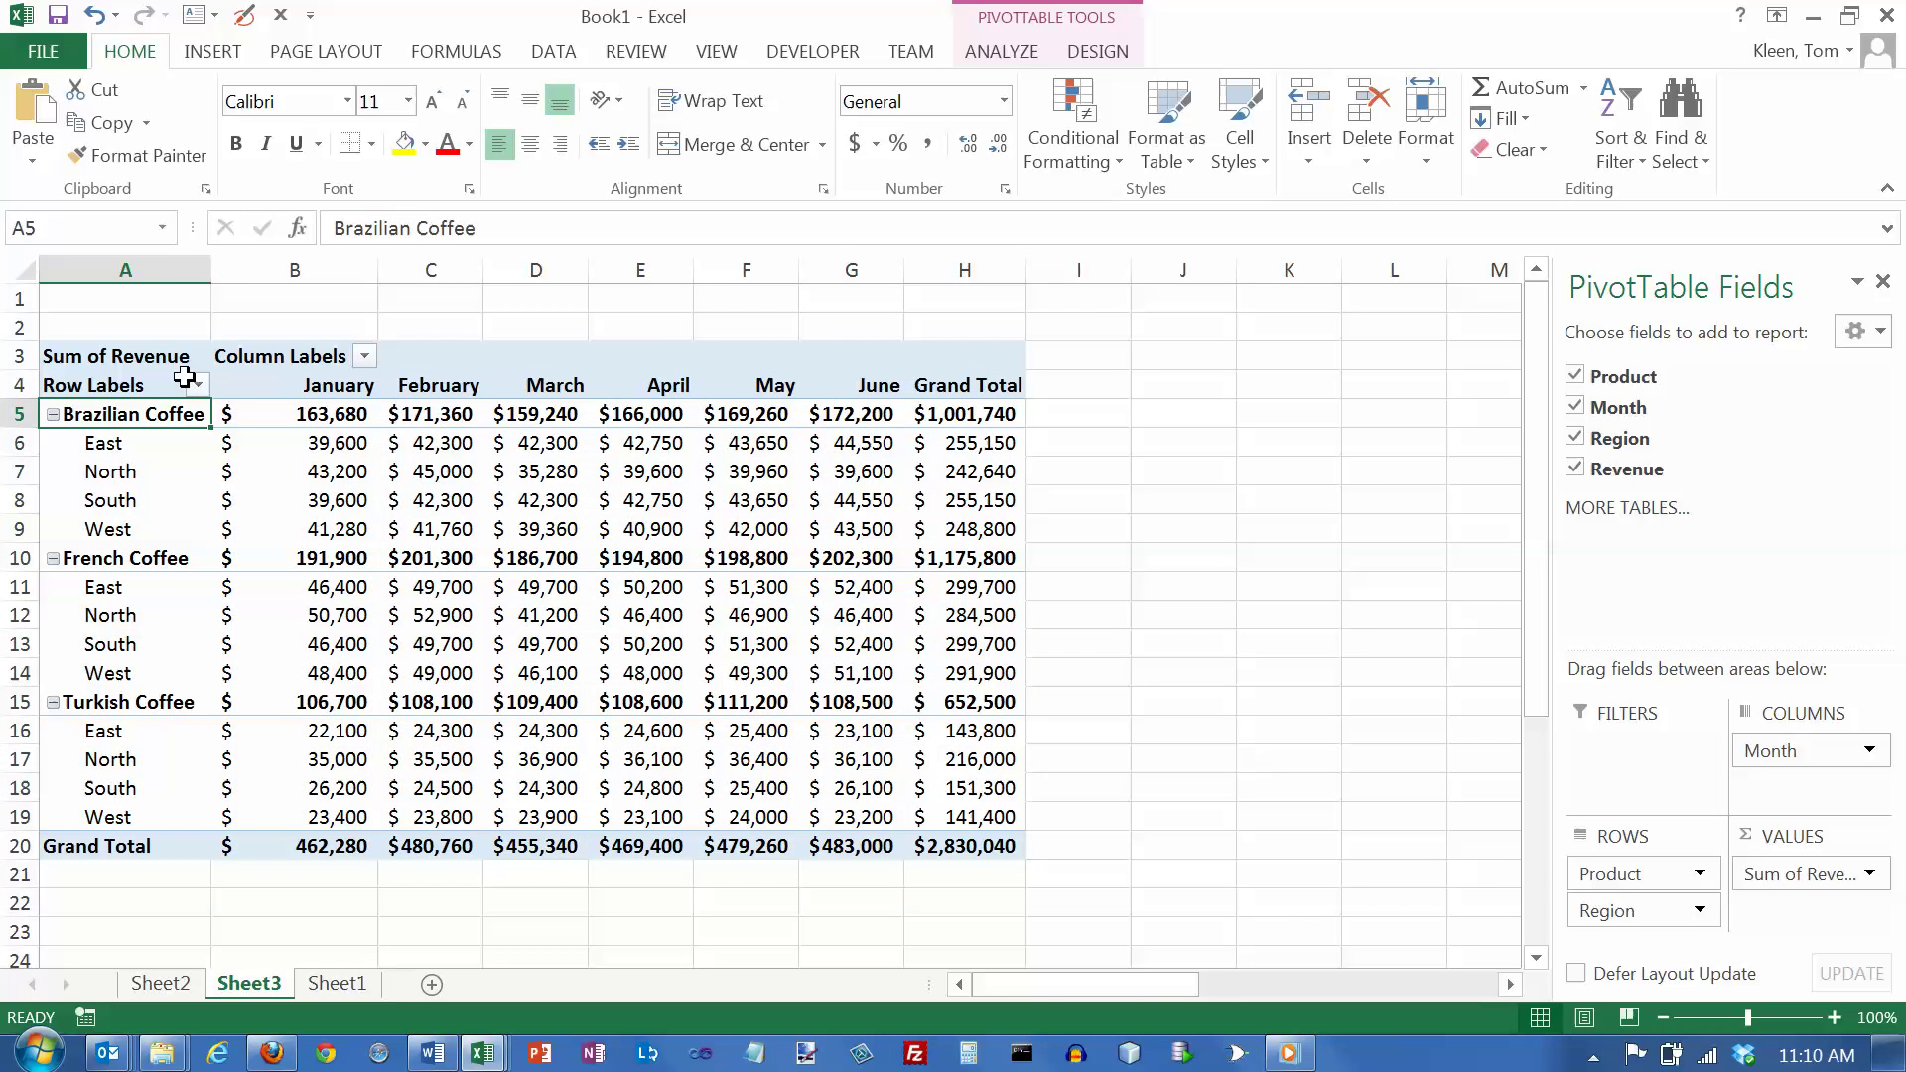
pyautogui.moveTo(253, 266); pyautogui.dragTo(158, 264)
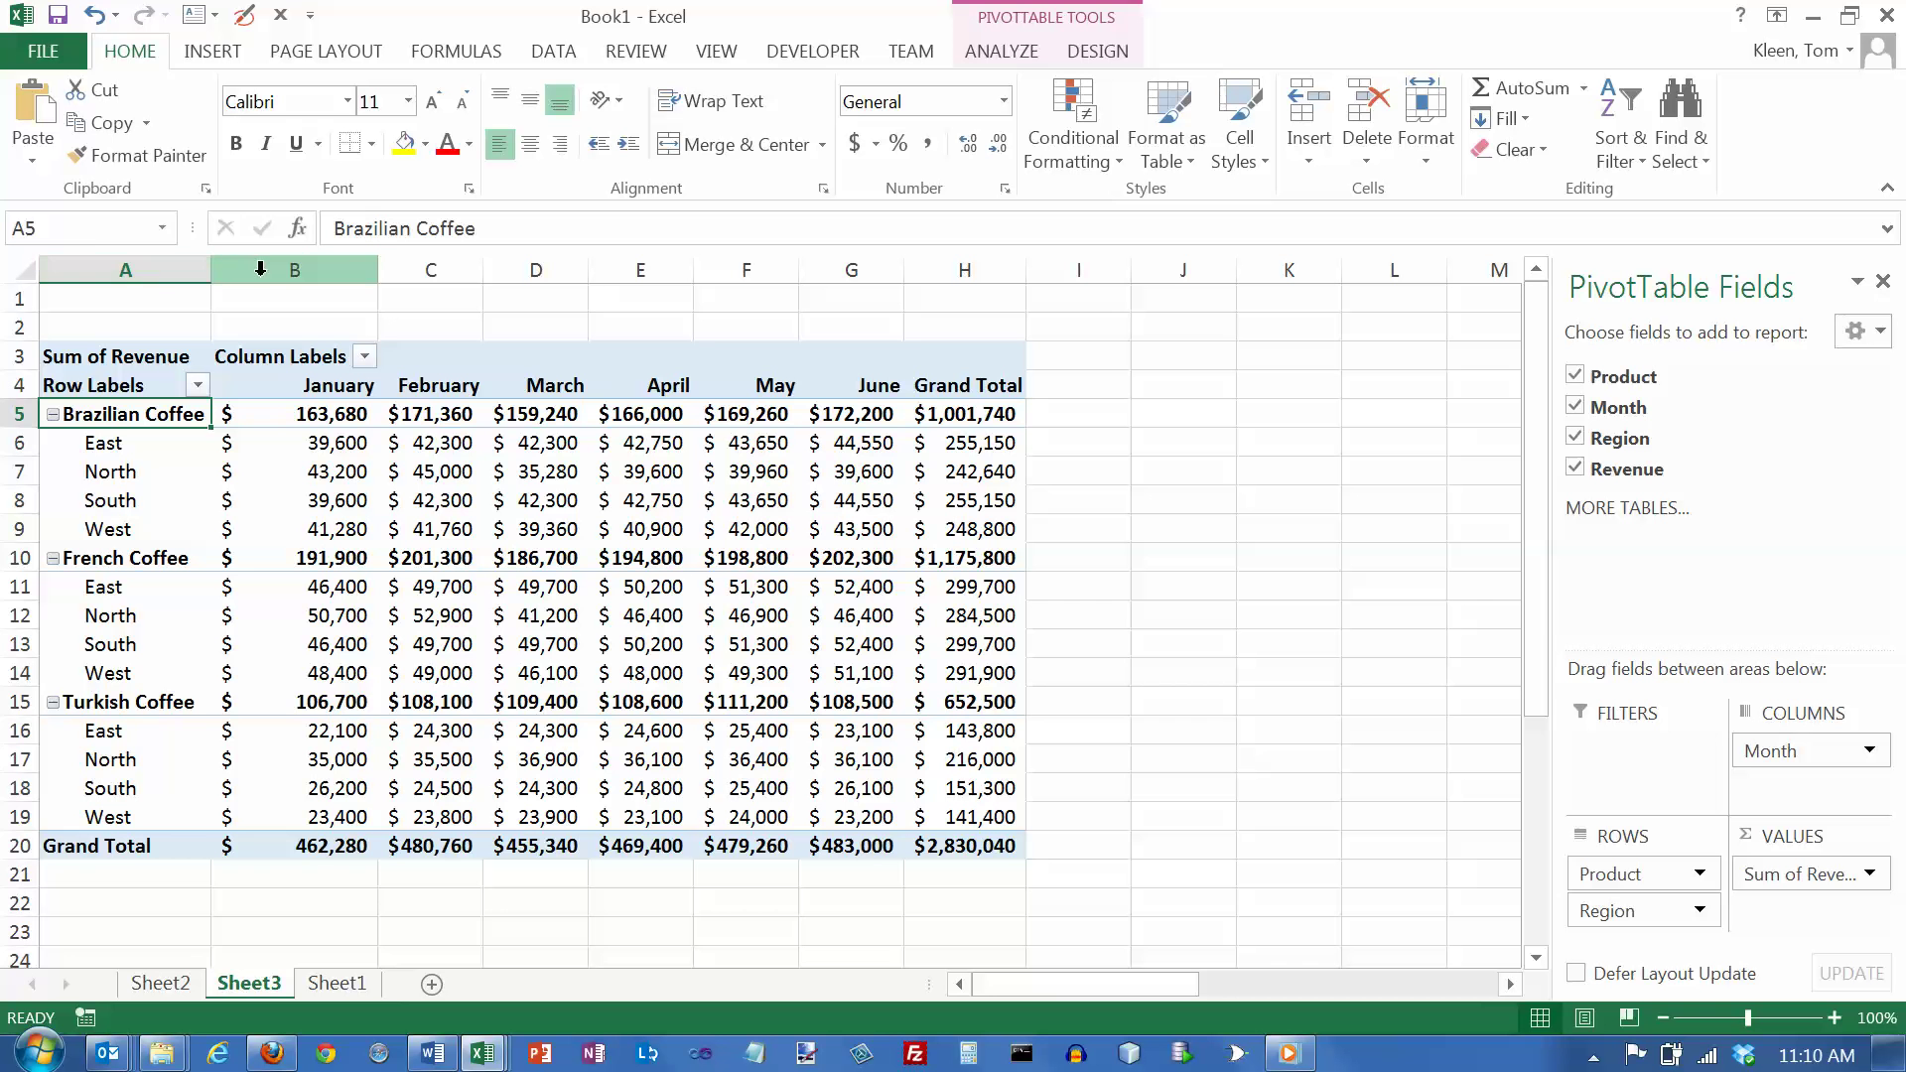
pyautogui.click(338, 850)
pyautogui.click(117, 383)
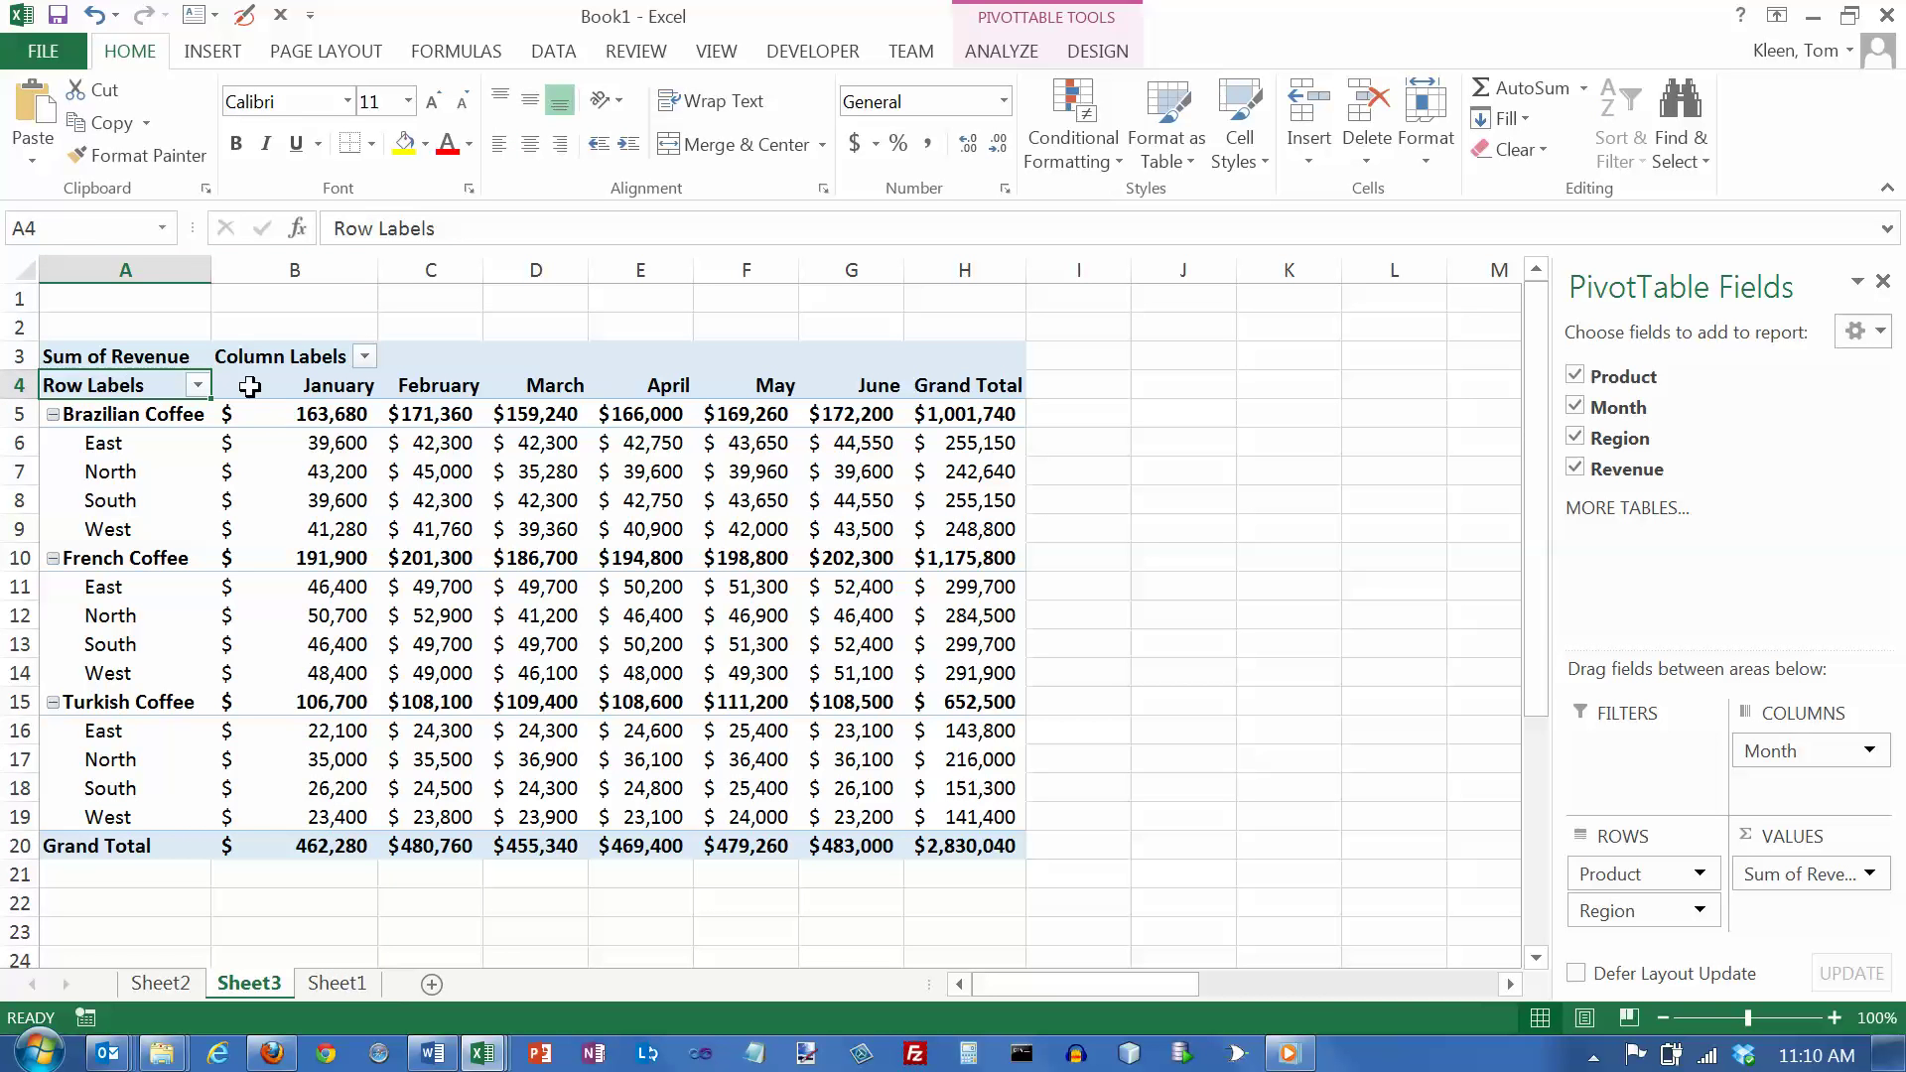
pyautogui.click(291, 382)
pyautogui.click(428, 384)
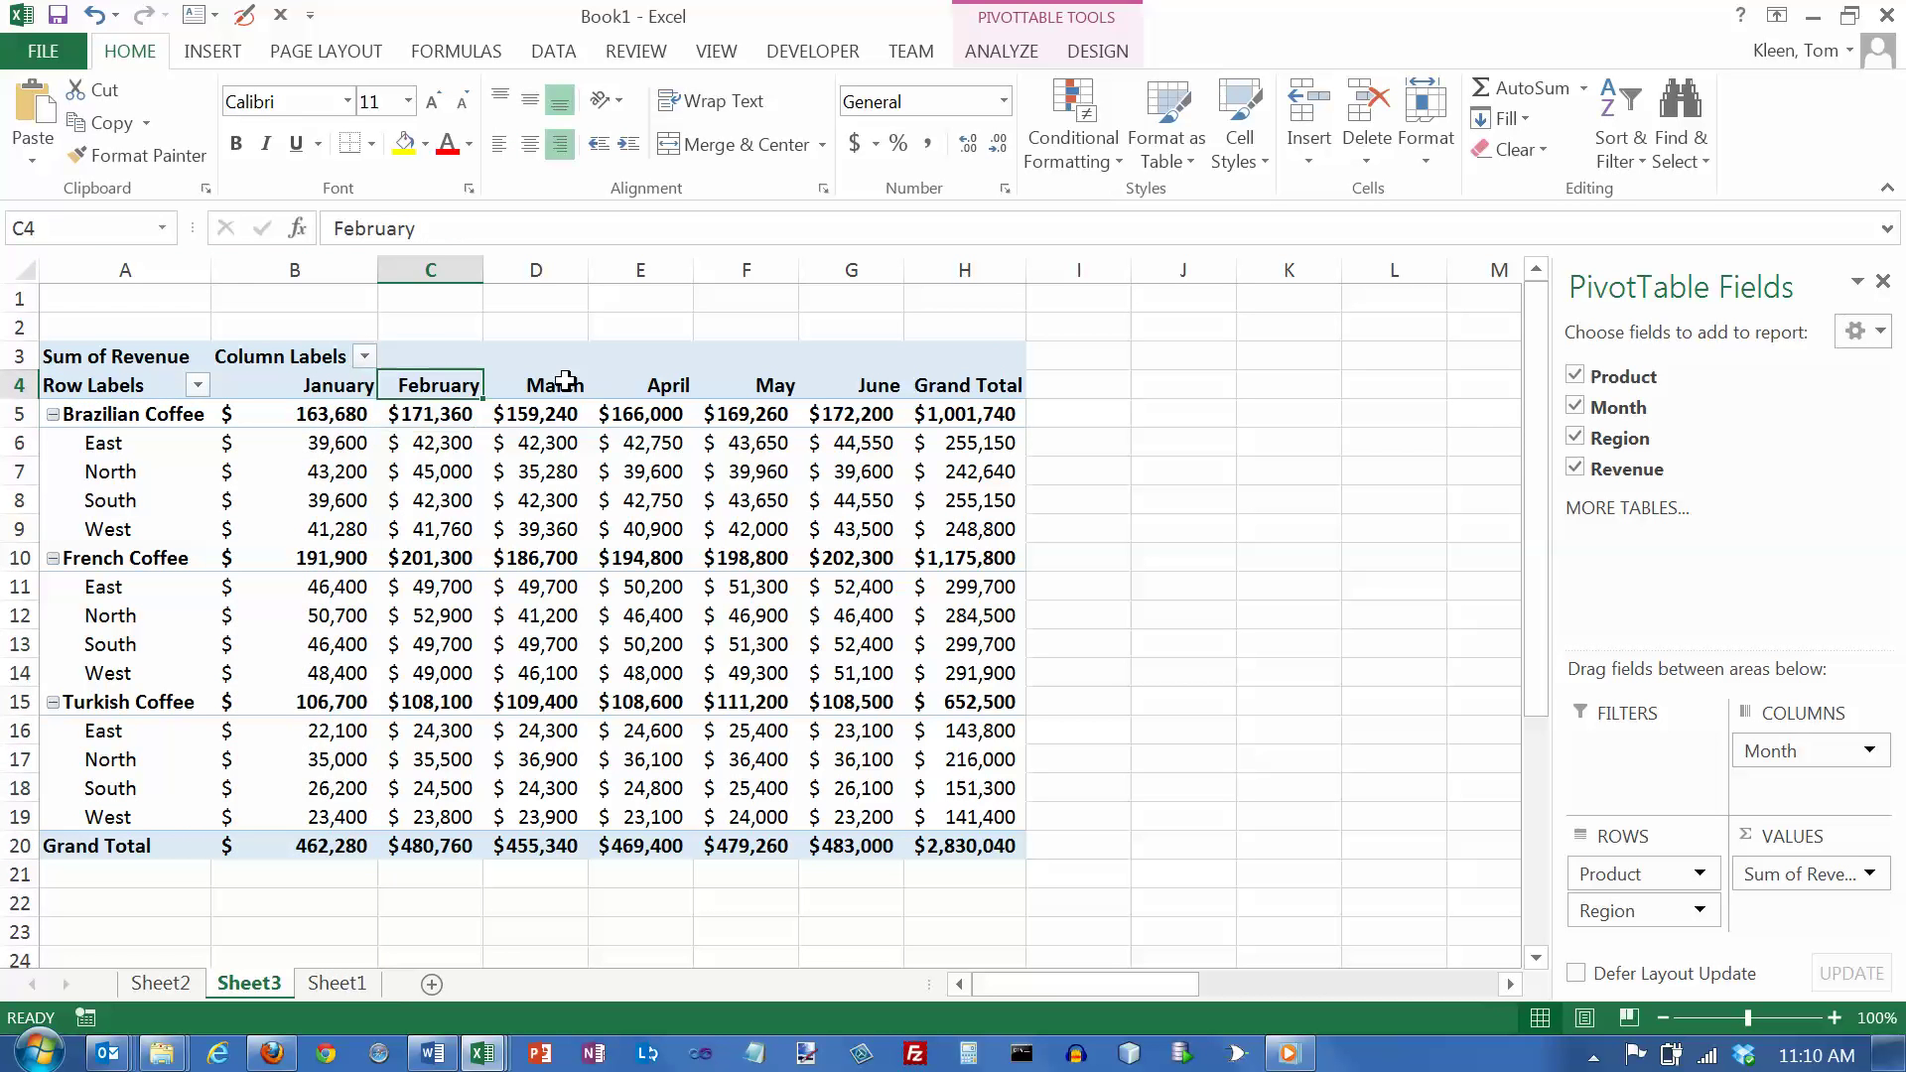
pyautogui.click(549, 381)
pyautogui.click(664, 382)
pyautogui.click(771, 382)
pyautogui.click(869, 383)
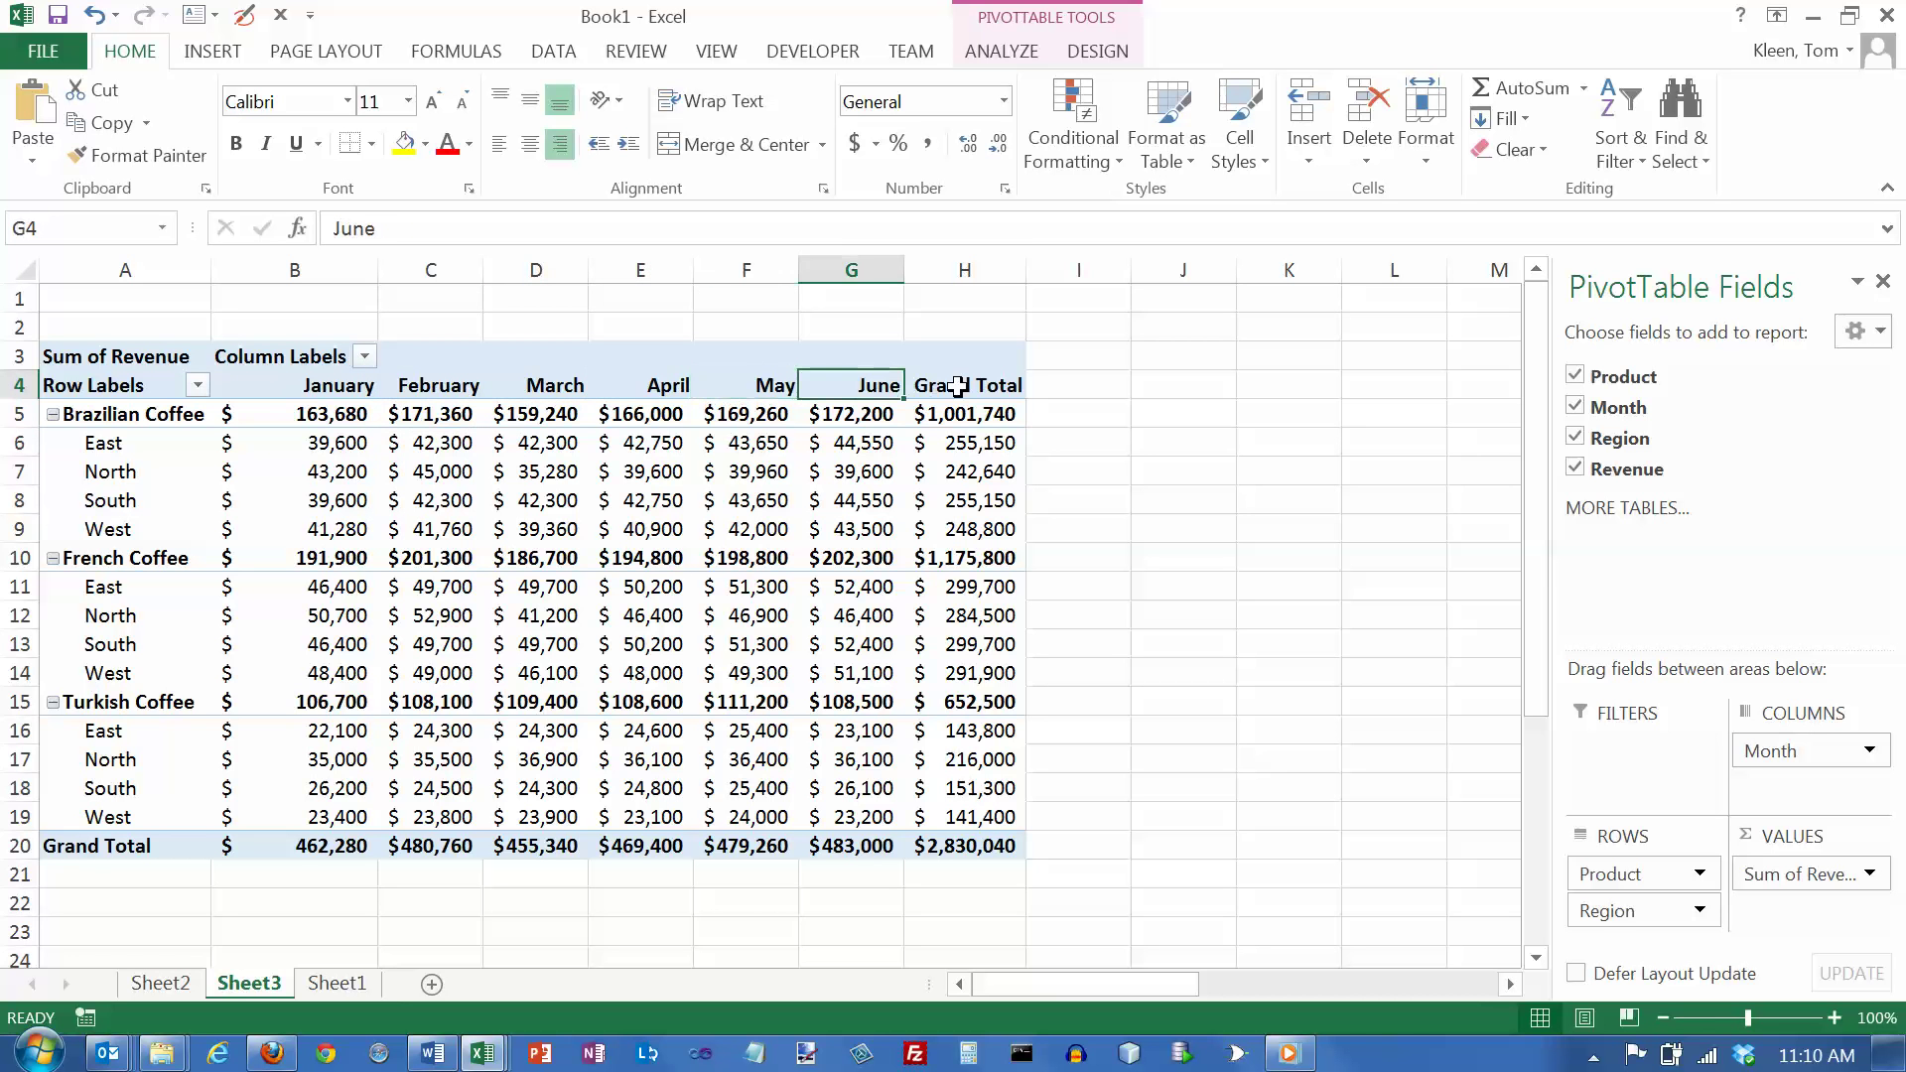